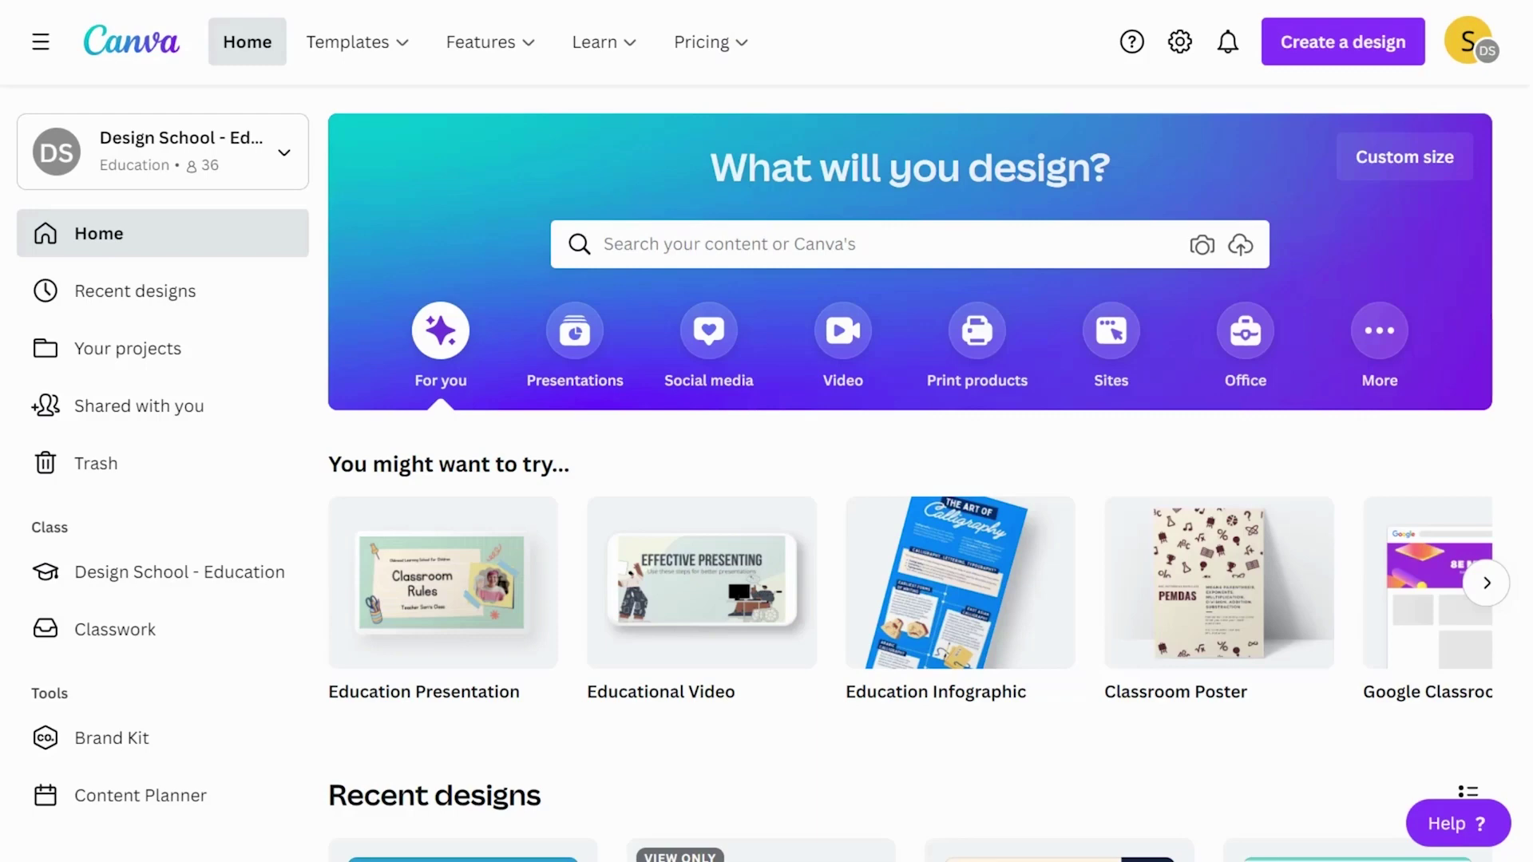
Search Canva for 'presentation' templates and scroll through the results.
{"action": "left_click", "coordinate": [770, 244]}
{"action": "type", "text": "presentation"}
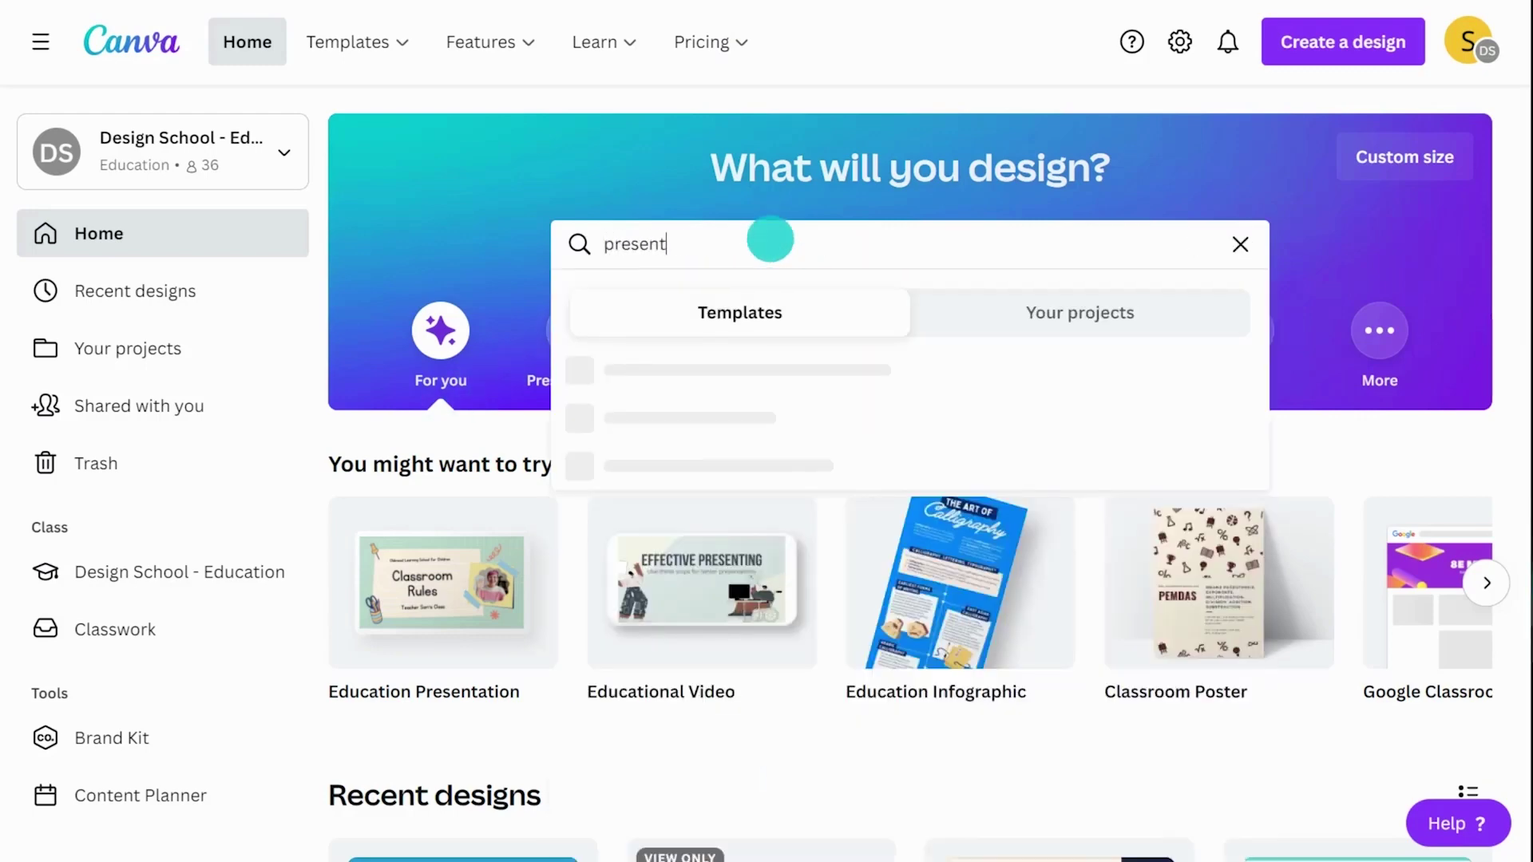
{"action": "key", "text": "Return"}
{"action": "scroll", "coordinate": [927, 479], "scroll_direction": "down", "scroll_amount": 10}
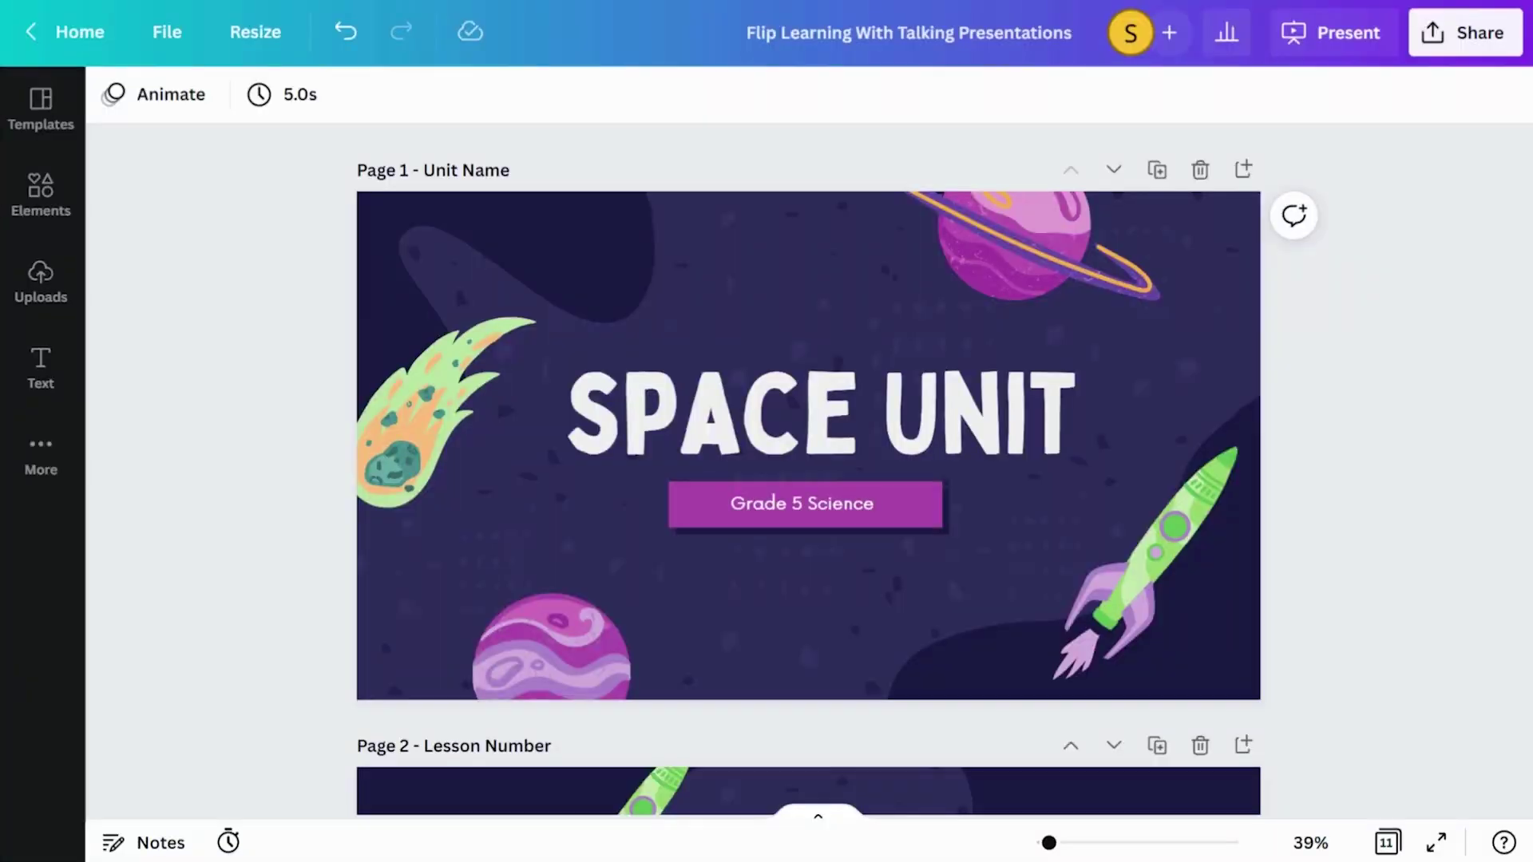
{"action": "scroll", "coordinate": [808, 470], "scroll_direction": "down", "scroll_amount": 20}
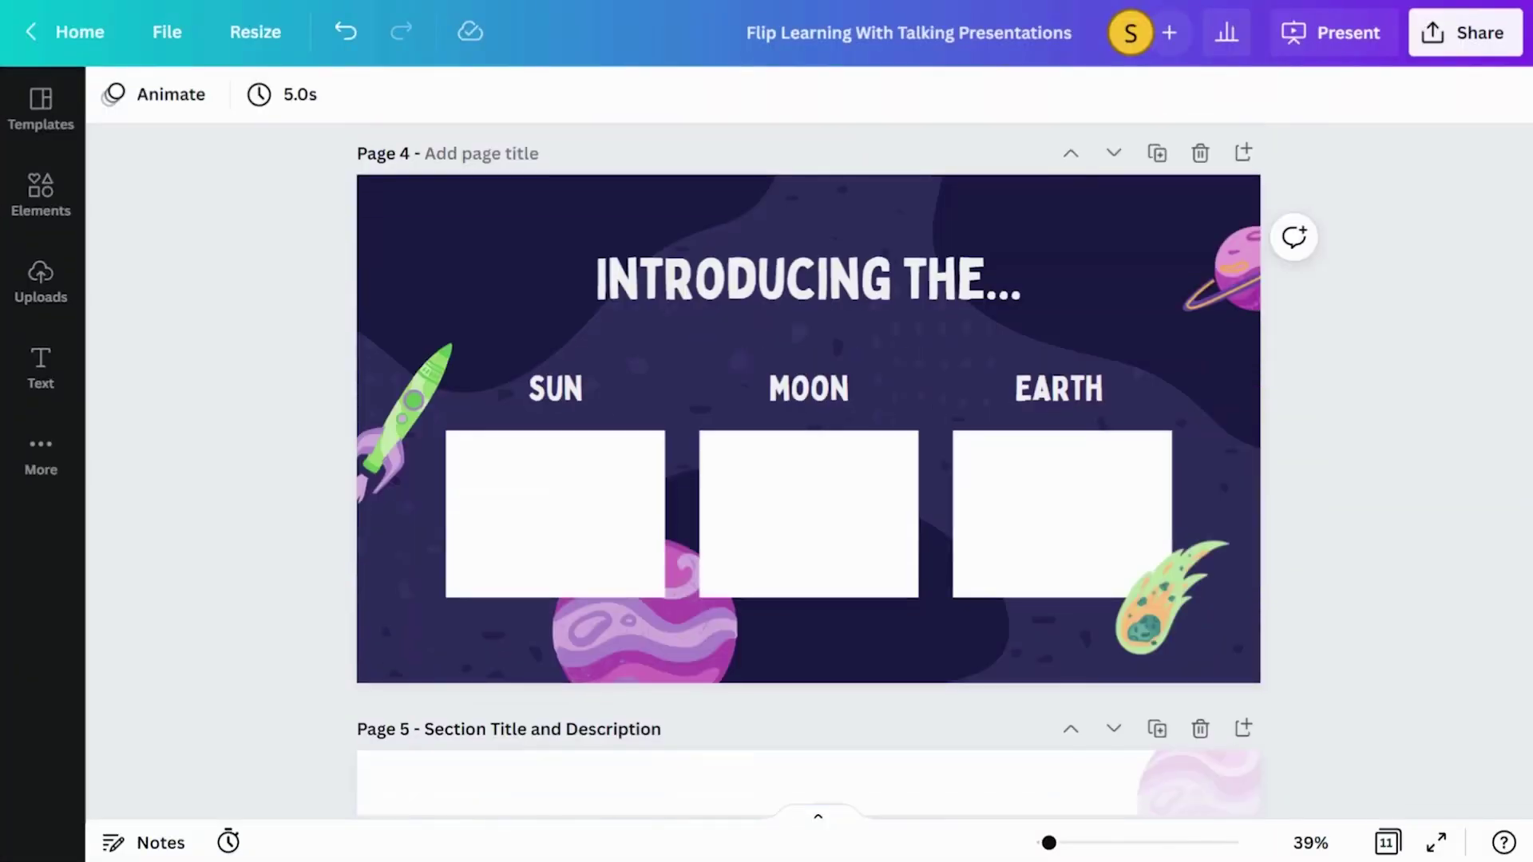
Add 'and' to the Page 3 lesson line so it reads 'The Sun, Earth and'.
{"action": "scroll", "coordinate": [808, 470], "scroll_direction": "up", "scroll_amount": 8}
{"action": "left_click", "coordinate": [899, 611]}
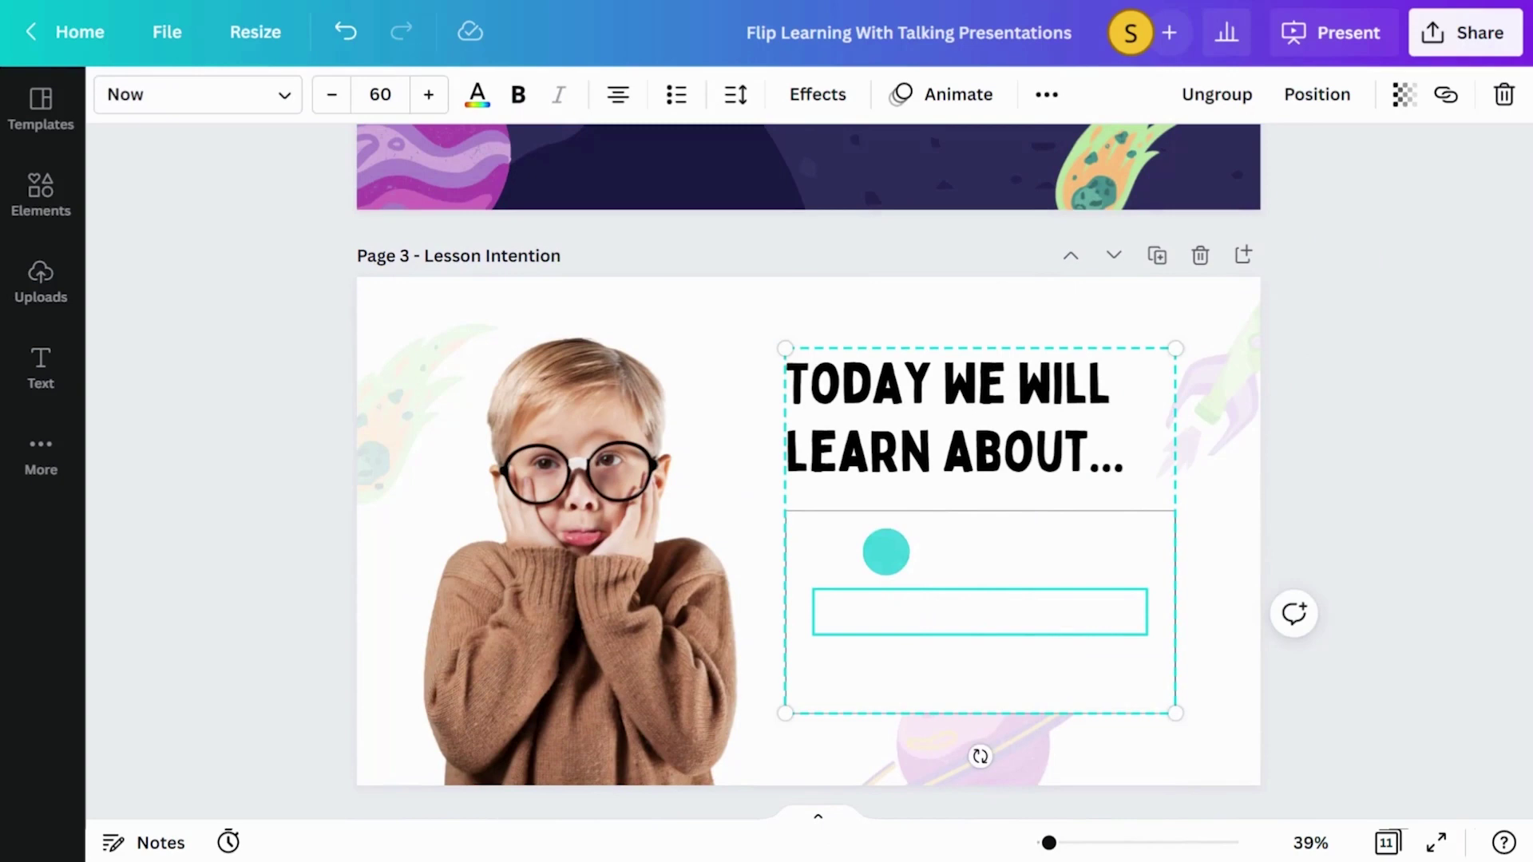
{"action": "type", "text": "and Moon"}
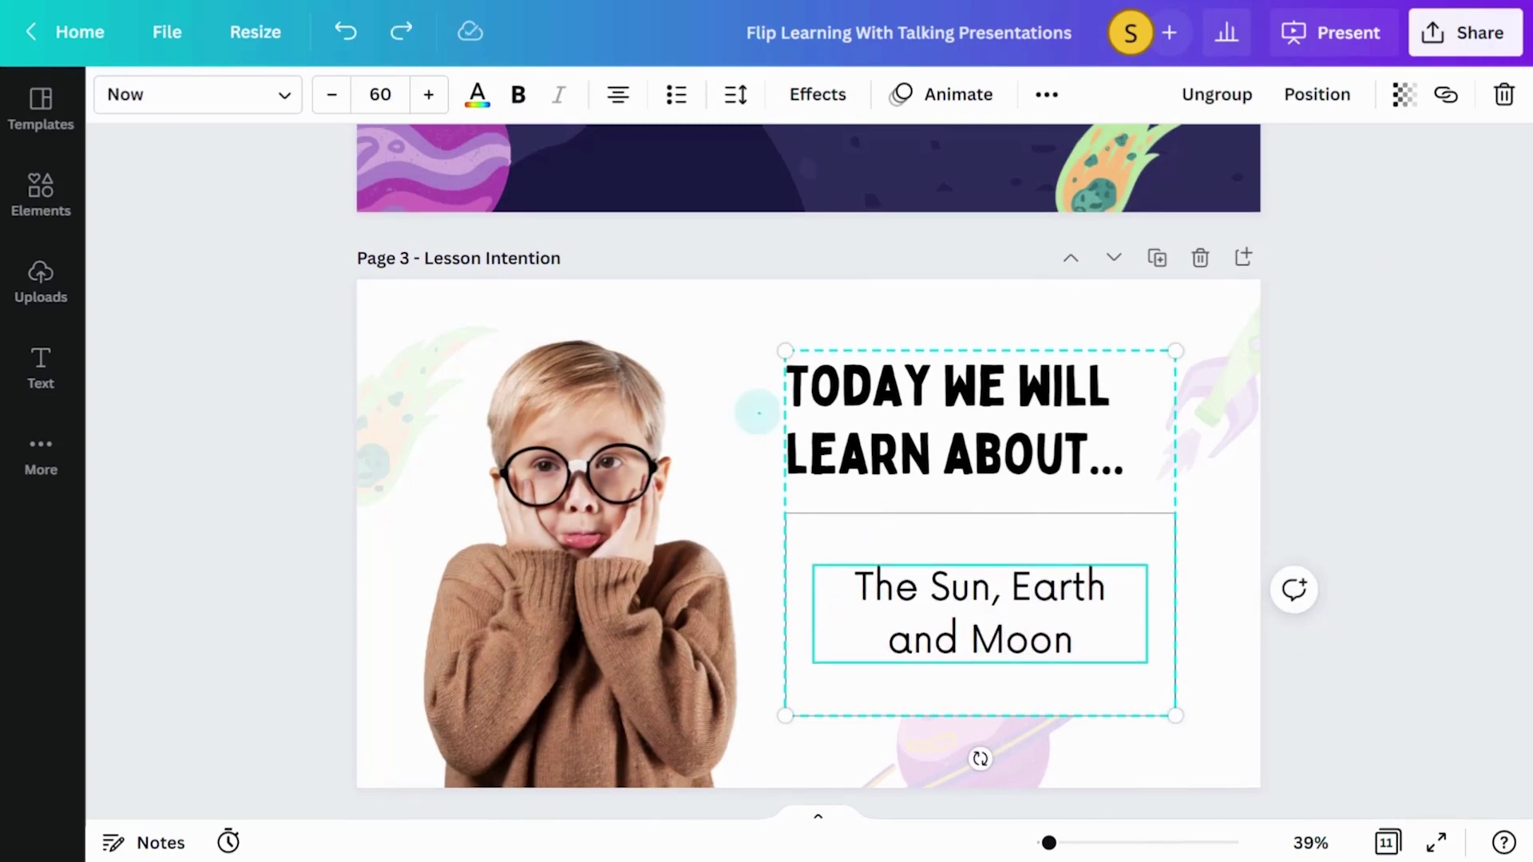
{"action": "left_click", "coordinate": [1335, 585]}
Place sun, moon and Earth images from Elements into Page 4's three boxes, resizing the sun.
{"action": "scroll", "coordinate": [1335, 585], "scroll_direction": "down", "scroll_amount": 8}
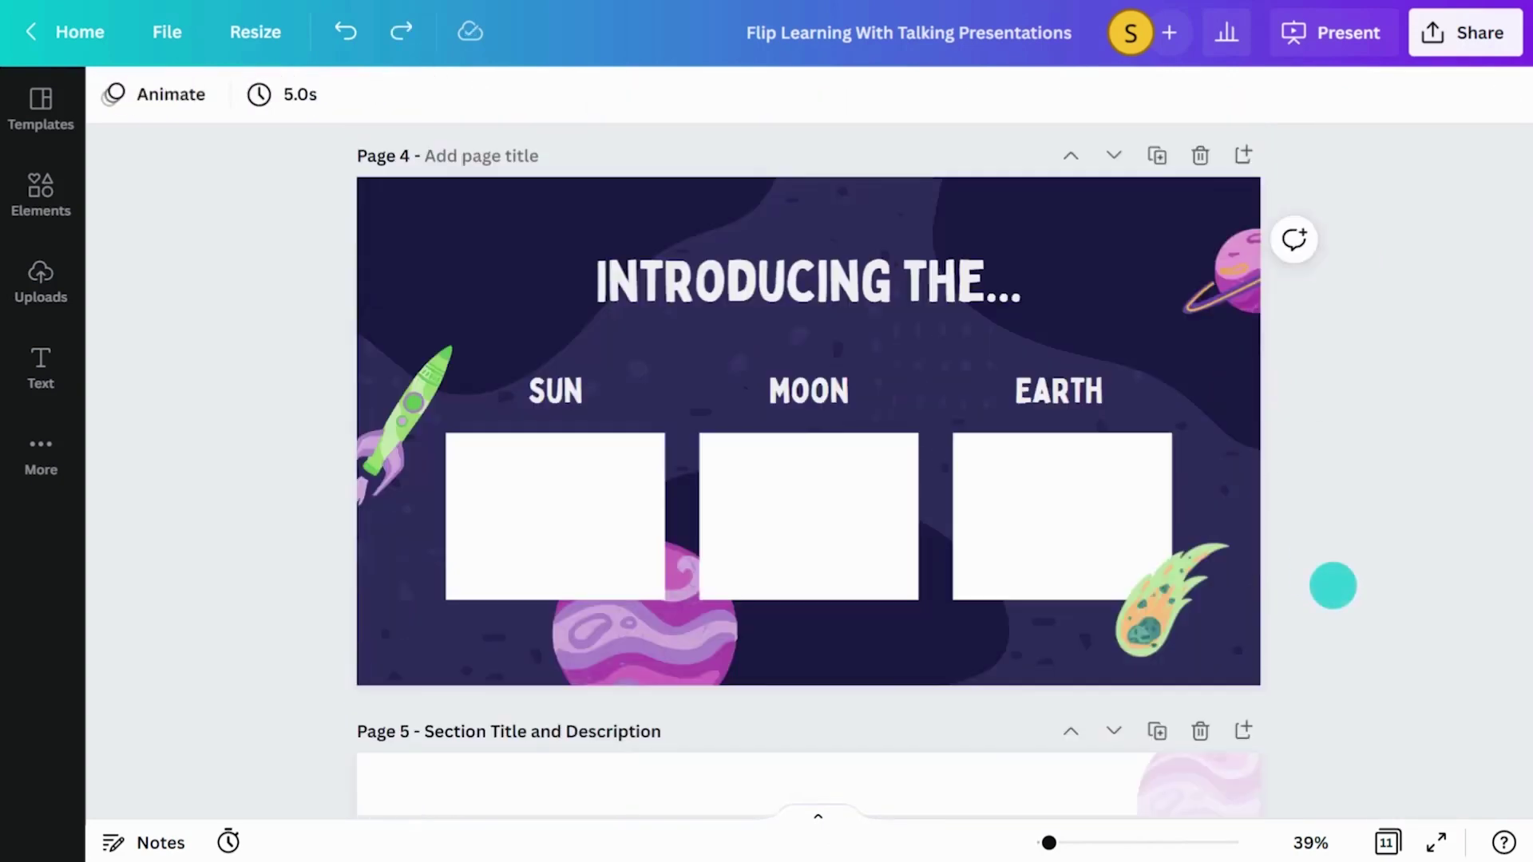
{"action": "left_click", "coordinate": [40, 192]}
{"action": "left_click_drag", "start_coordinate": [372, 306], "coordinate": [941, 496]}
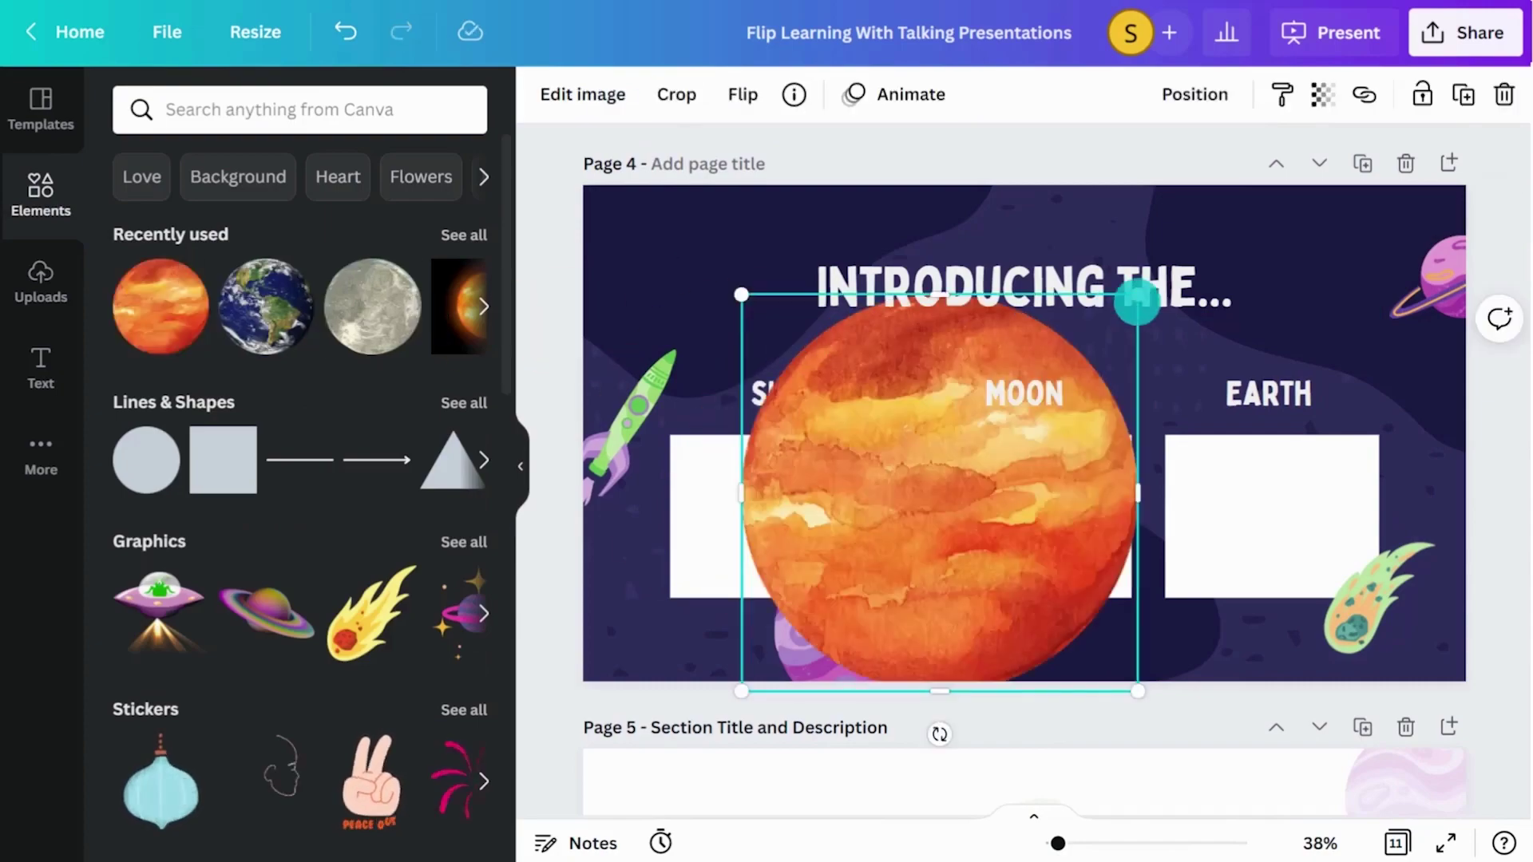
{"action": "left_click_drag", "start_coordinate": [1137, 301], "coordinate": [746, 506]}
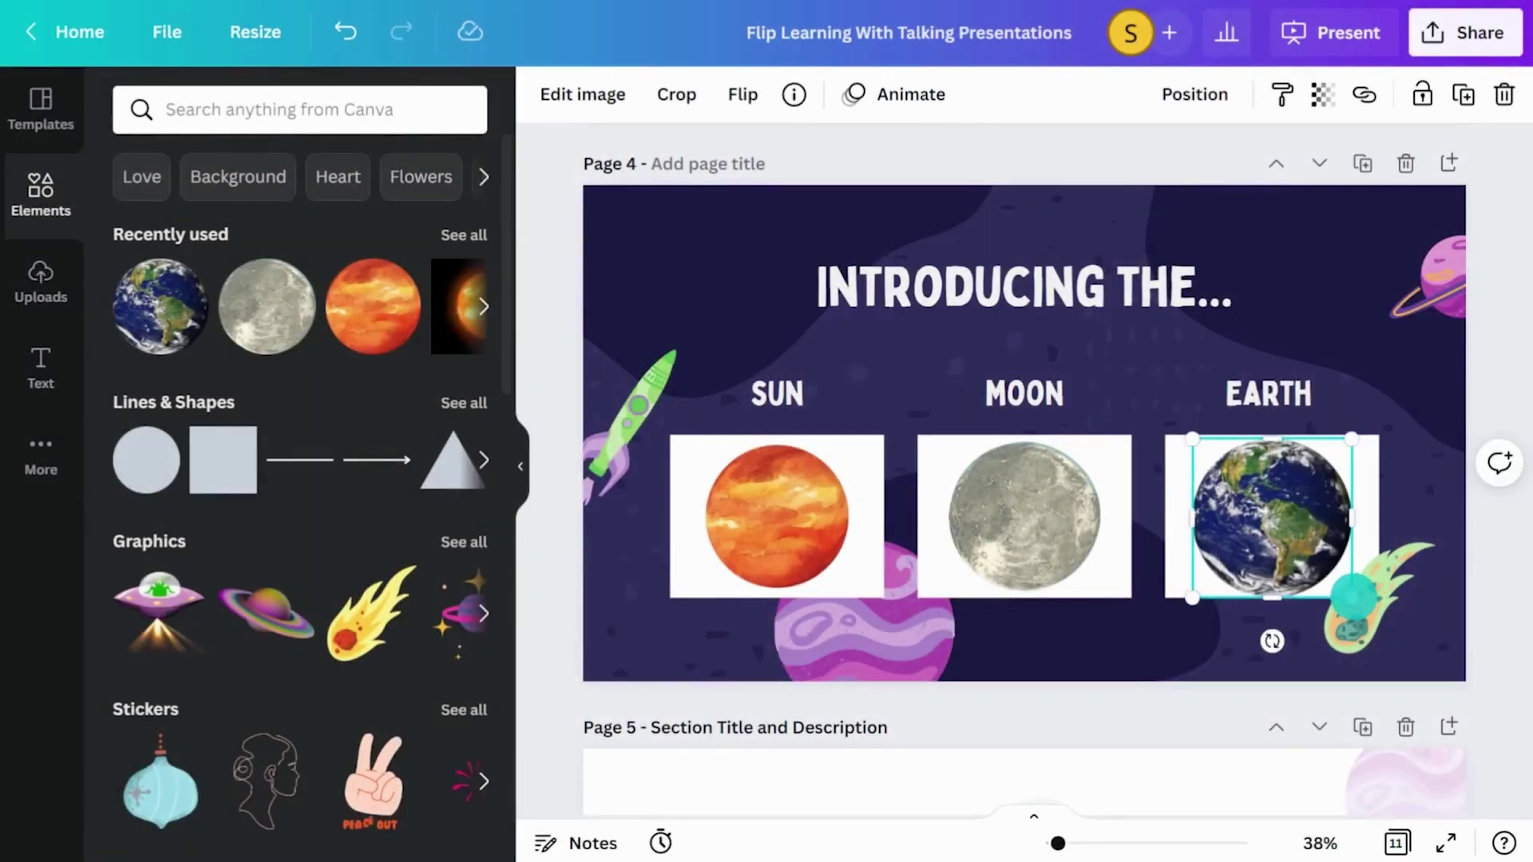
{"action": "left_click", "coordinate": [1492, 530]}
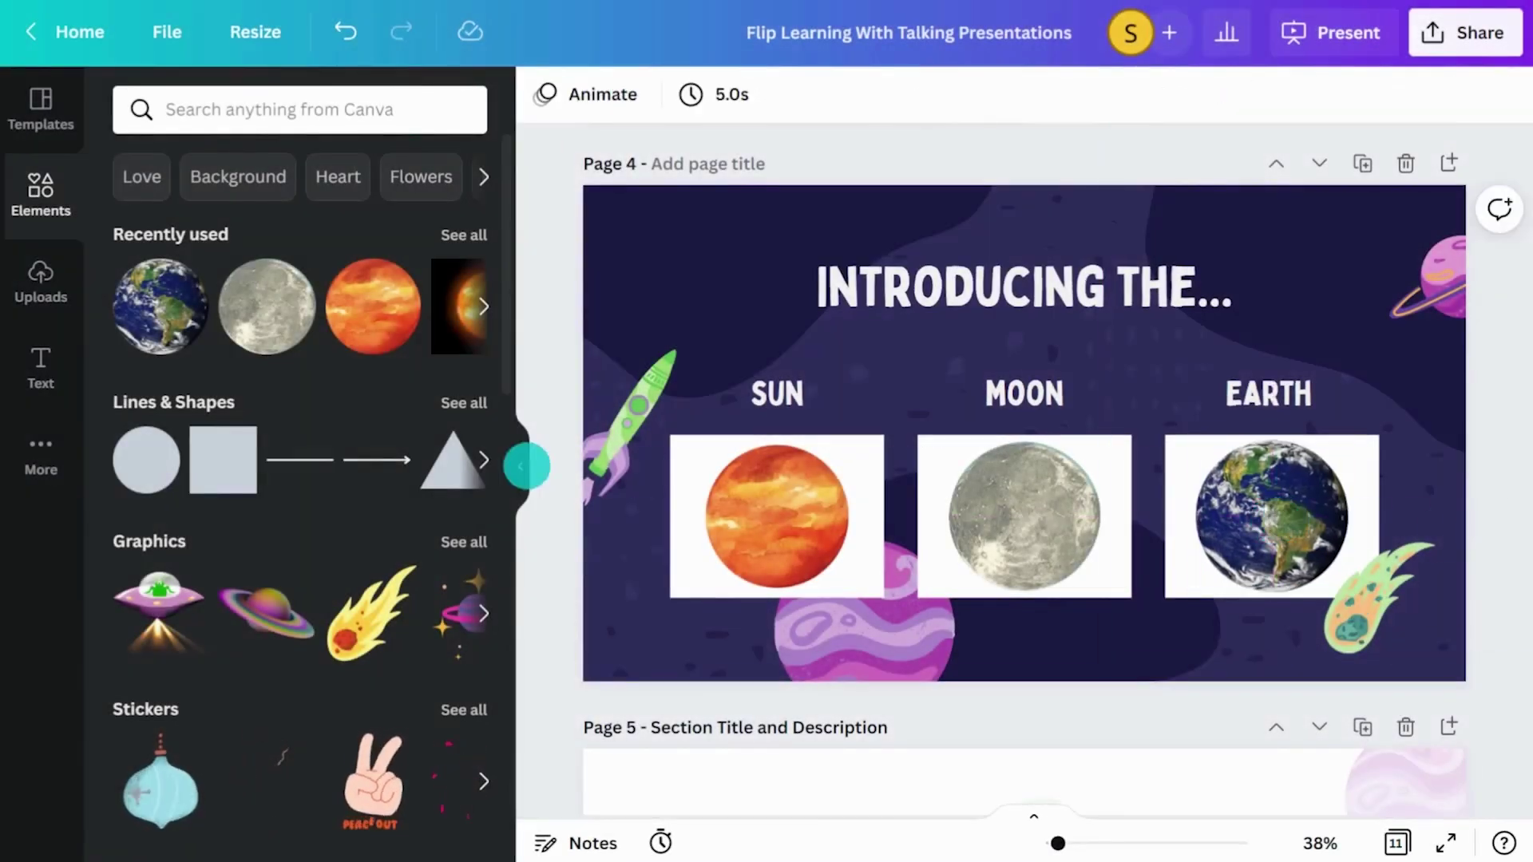
{"action": "left_click", "coordinate": [521, 466]}
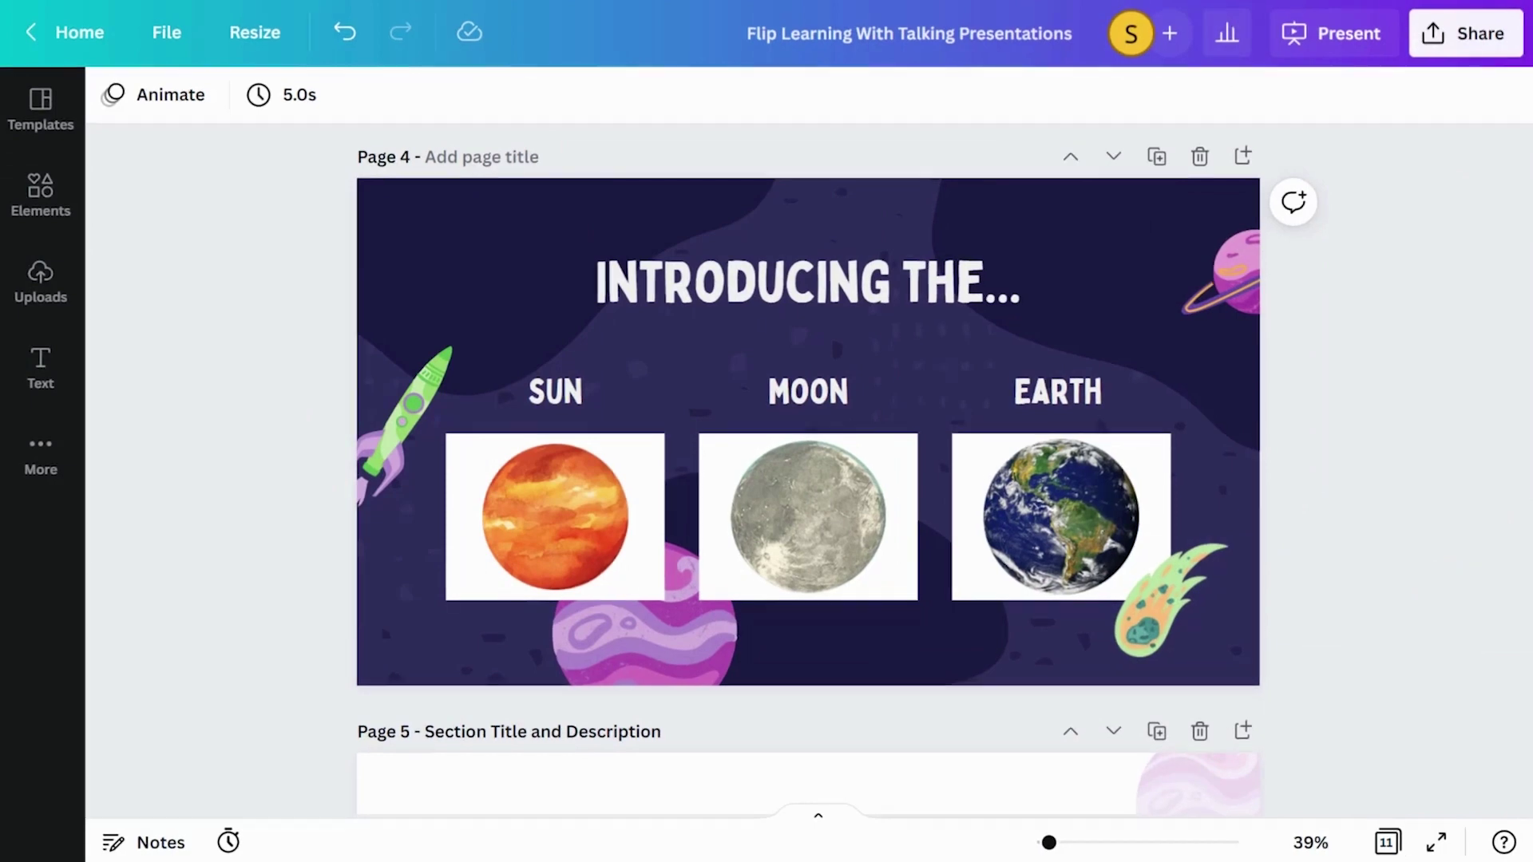
{"action": "scroll", "coordinate": [809, 439], "scroll_direction": "up", "scroll_amount": 10}
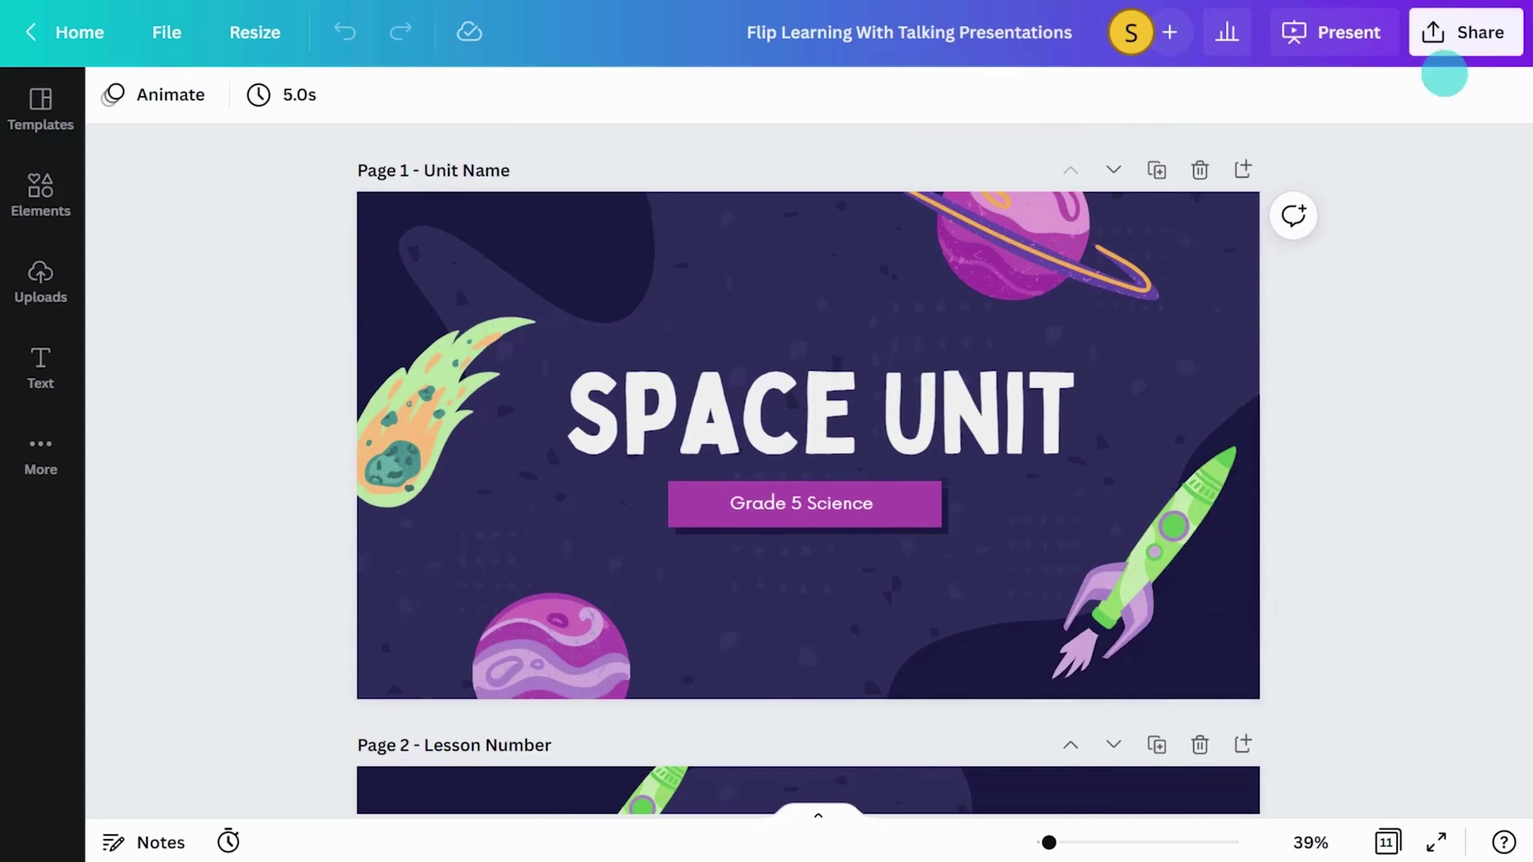
Open the Present and record studio with the FaceTime HD camera and MacBook Pro microphone.
{"action": "left_click", "coordinate": [1449, 33]}
{"action": "scroll", "coordinate": [1461, 91], "scroll_direction": "down", "scroll_amount": 1}
{"action": "left_click", "coordinate": [1270, 727]}
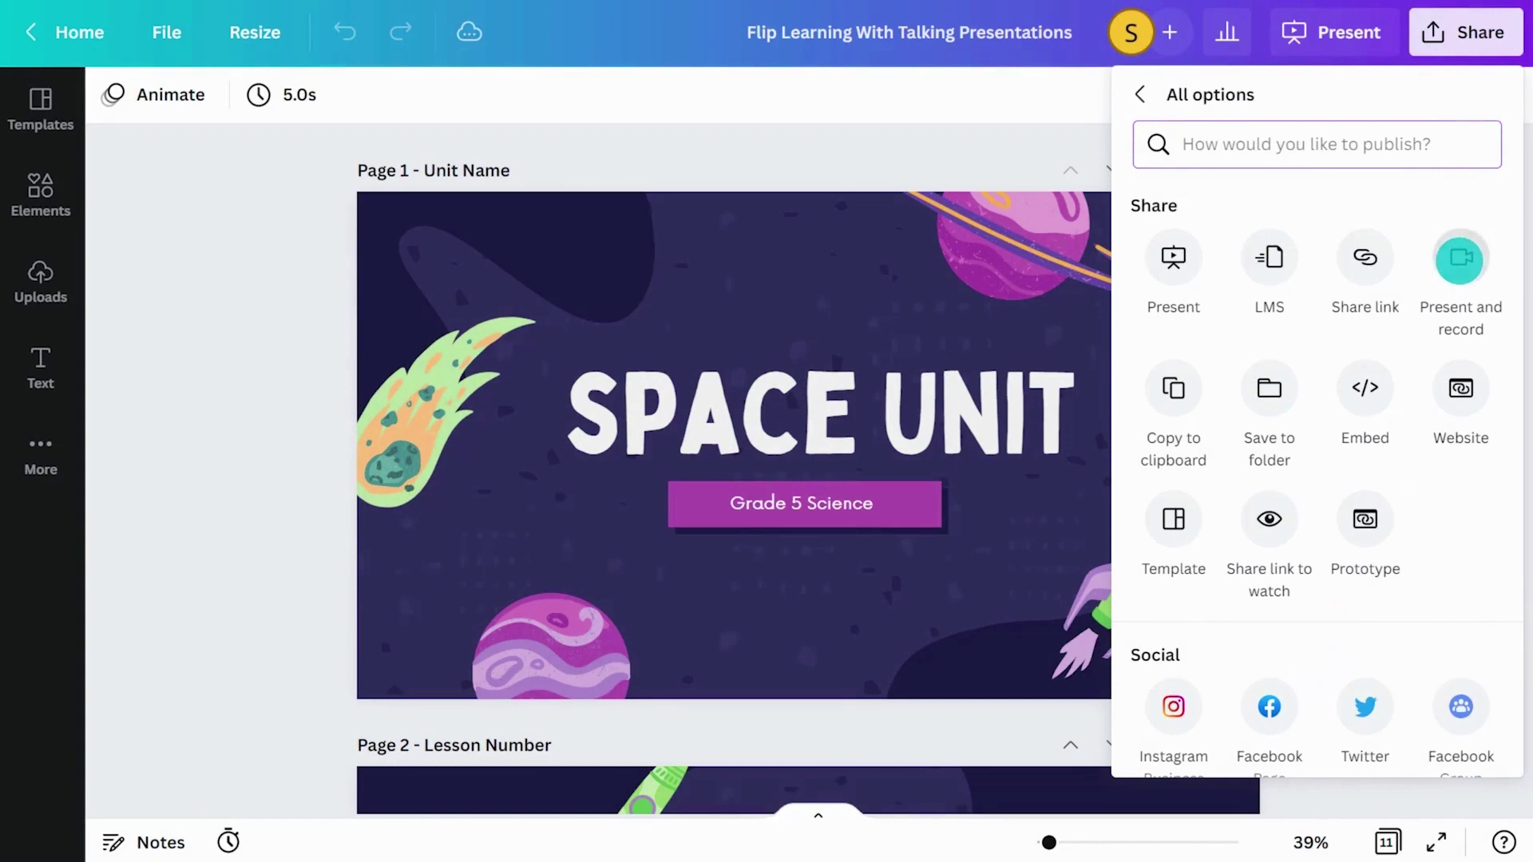
{"action": "left_click", "coordinate": [1459, 259]}
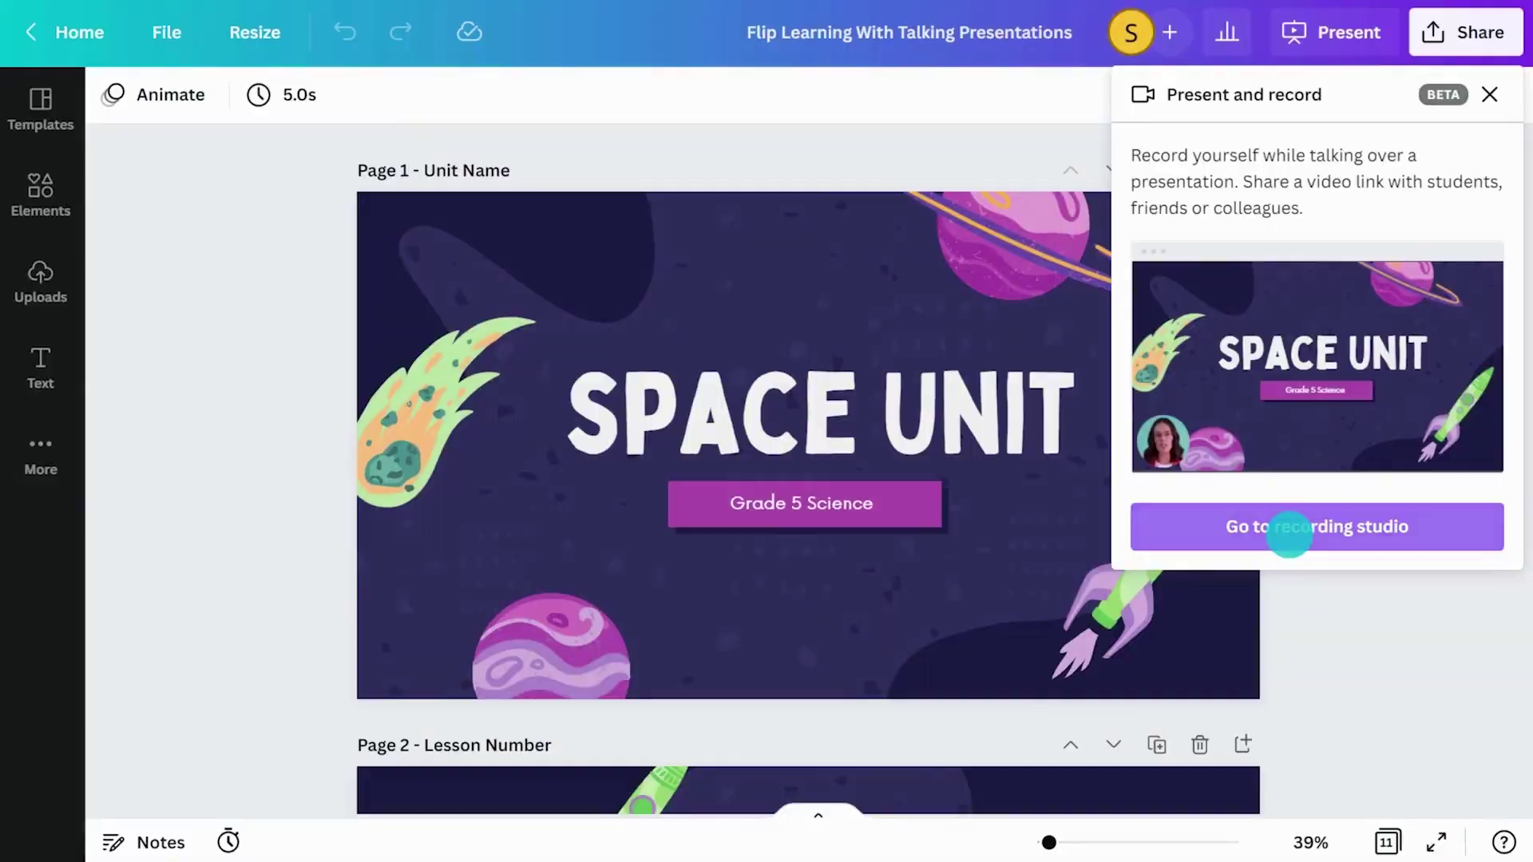
{"action": "left_click", "coordinate": [1287, 527]}
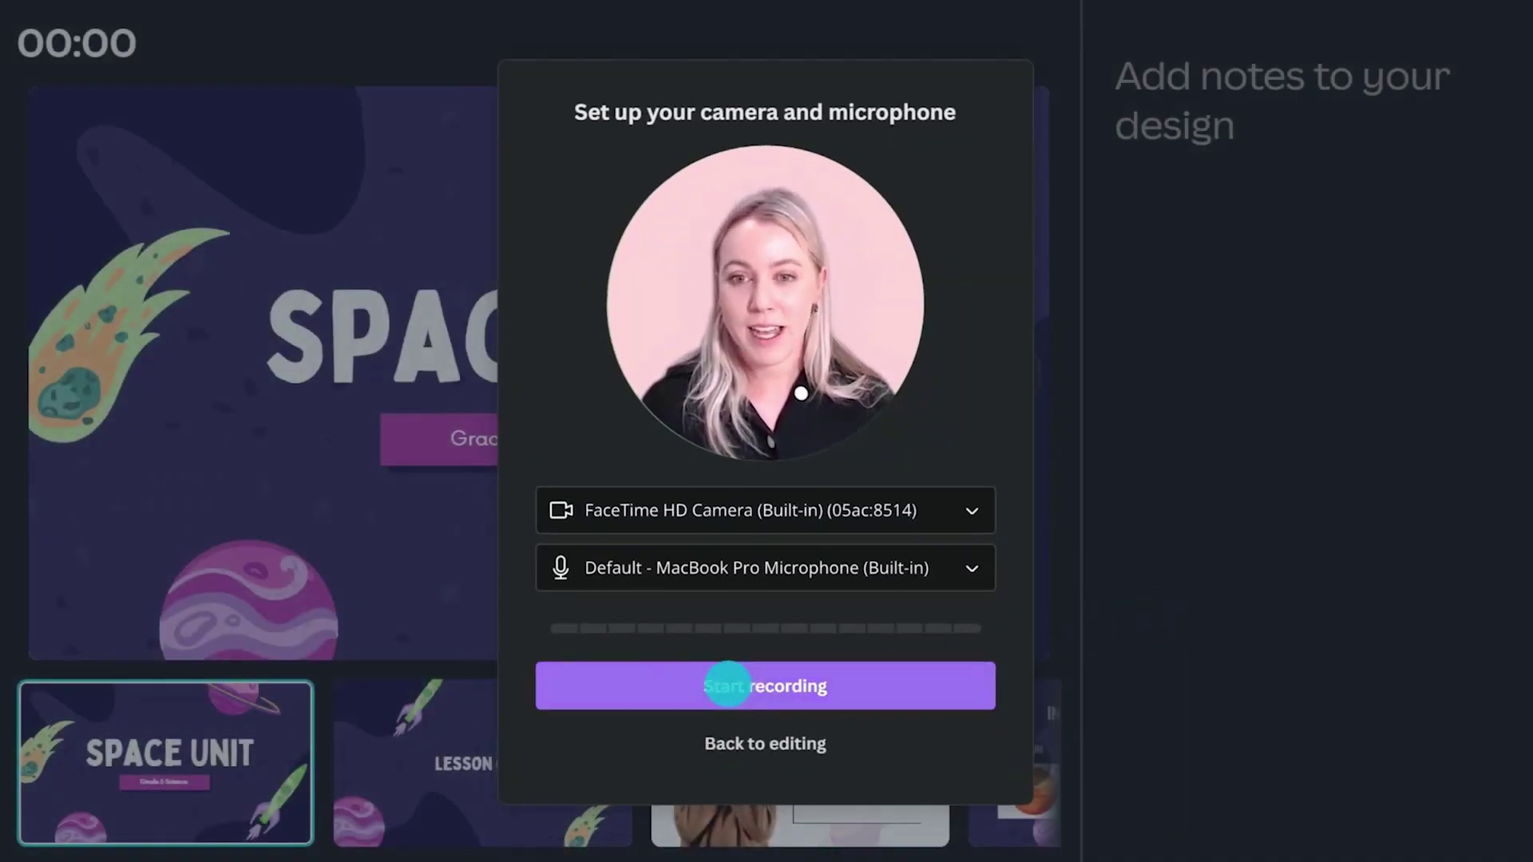
Start the talking-presentation recording, pausing it once and then resuming.
{"action": "left_click", "coordinate": [726, 685]}
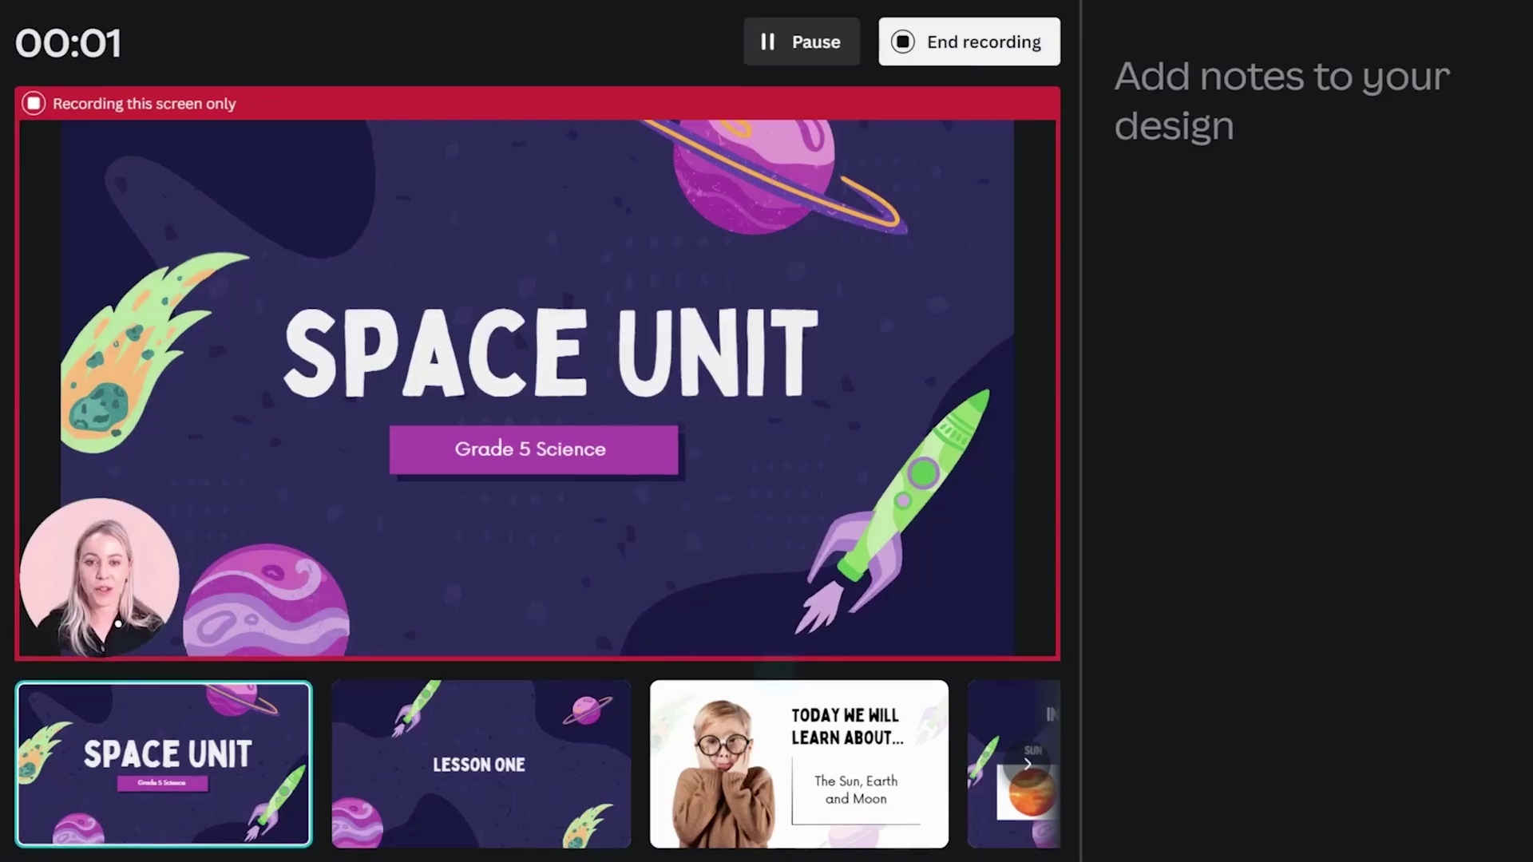
{"action": "left_click", "coordinate": [766, 40]}
{"action": "left_click", "coordinate": [713, 50]}
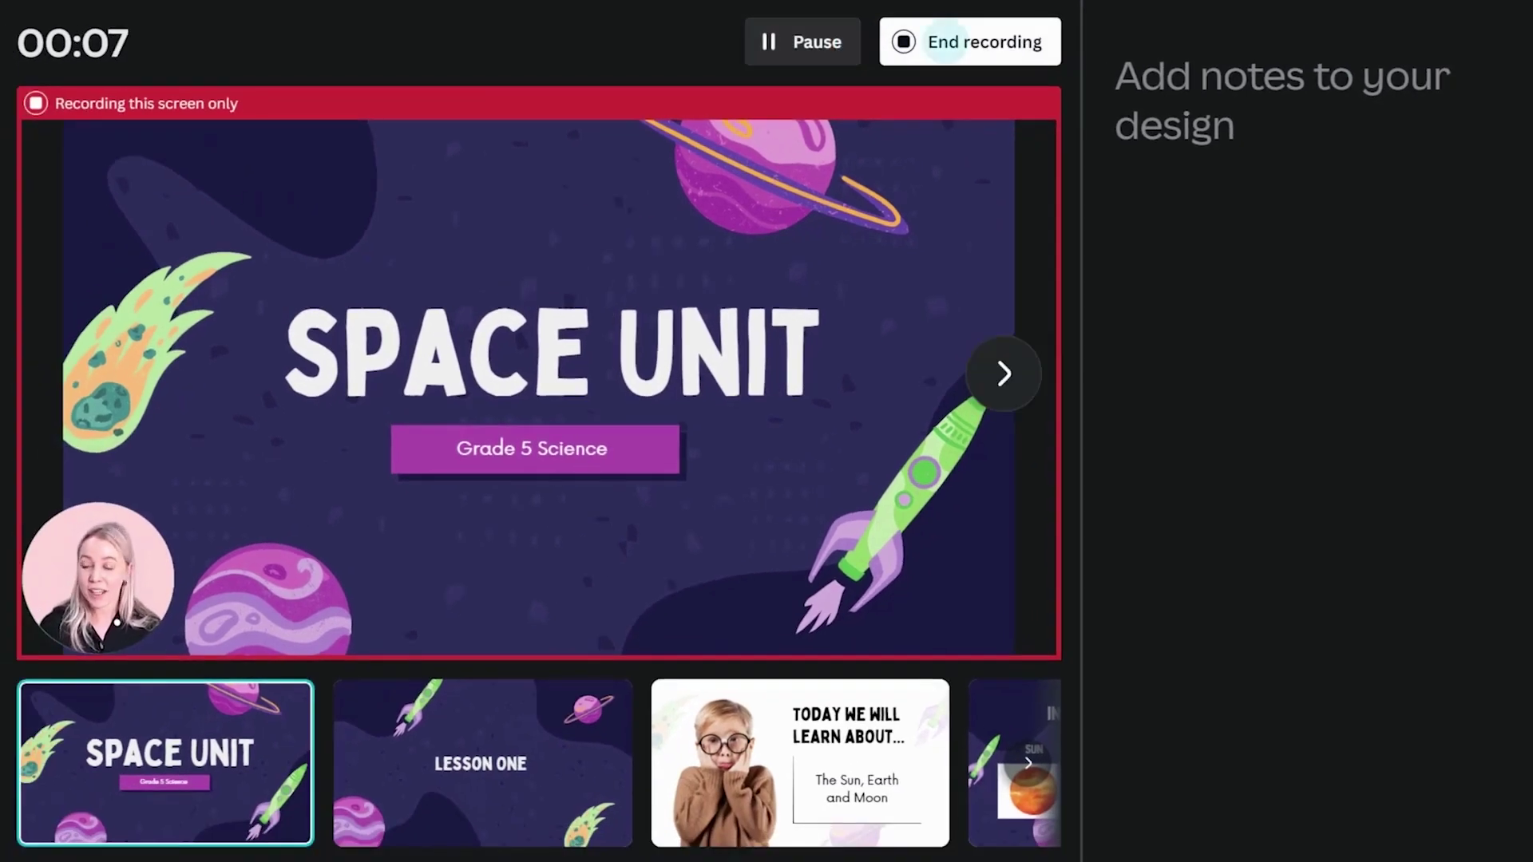
Advance through LESSON ONE, TODAY WE WILL LEARN ABOUT... and INTRODUCING THE... to DISCUSSION TIME.
{"action": "left_click", "coordinate": [997, 365]}
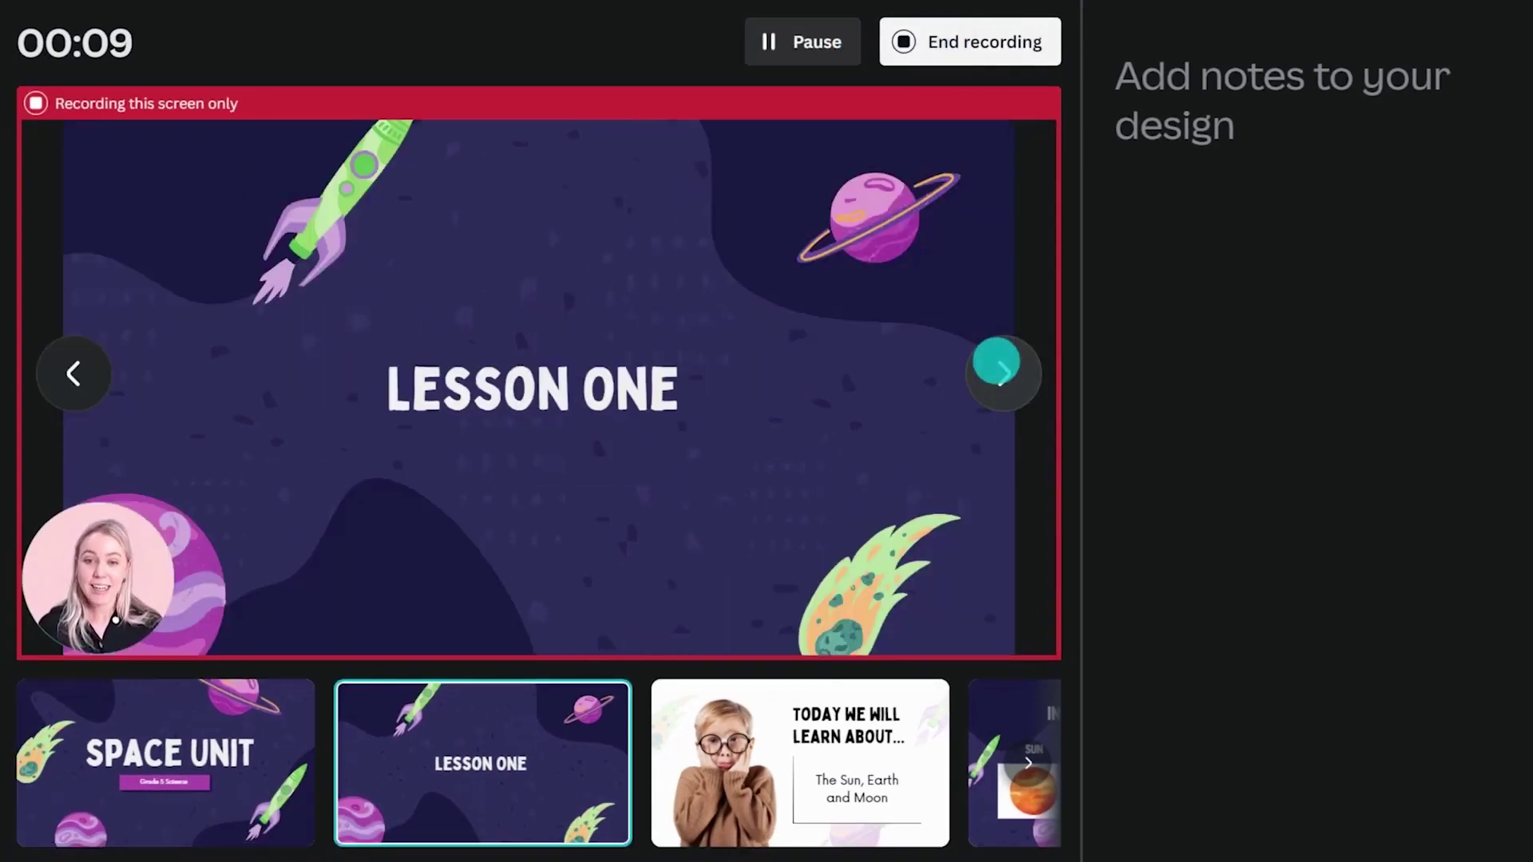
{"action": "left_click", "coordinate": [996, 366]}
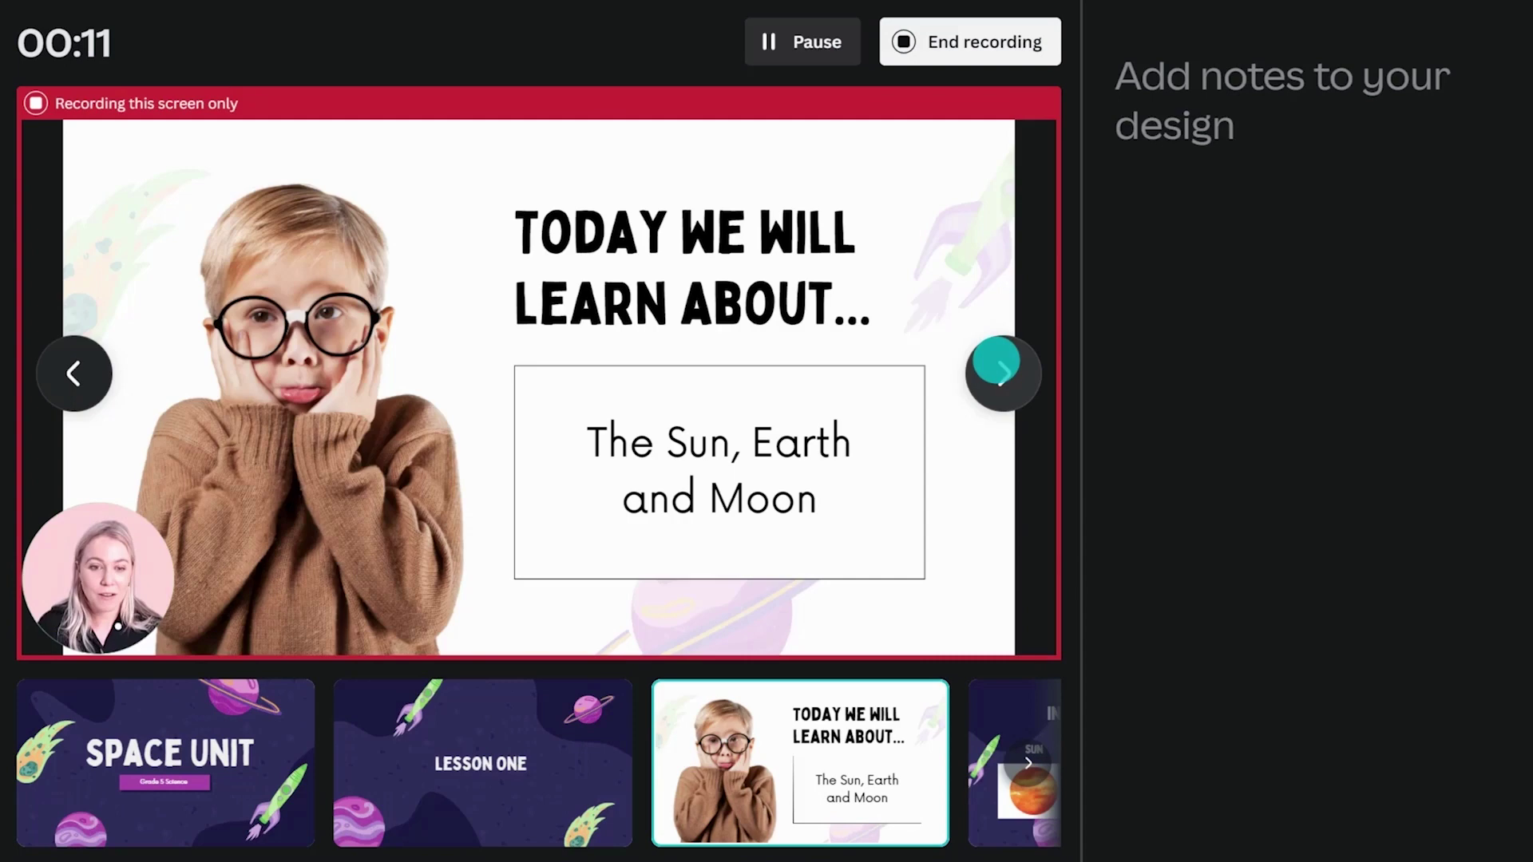
{"action": "left_click", "coordinate": [997, 366]}
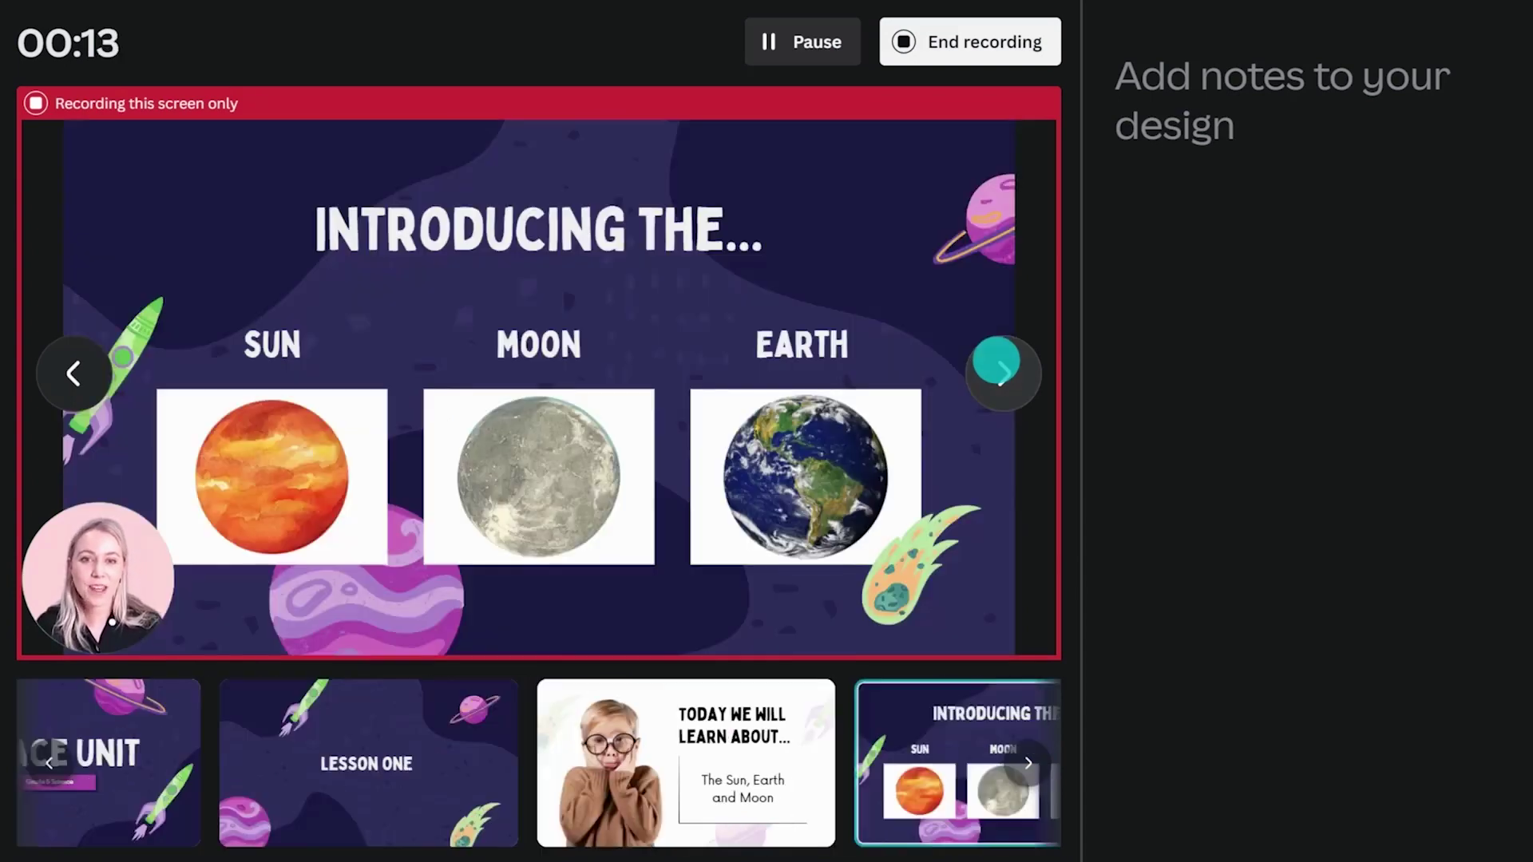
{"action": "left_click", "coordinate": [996, 364]}
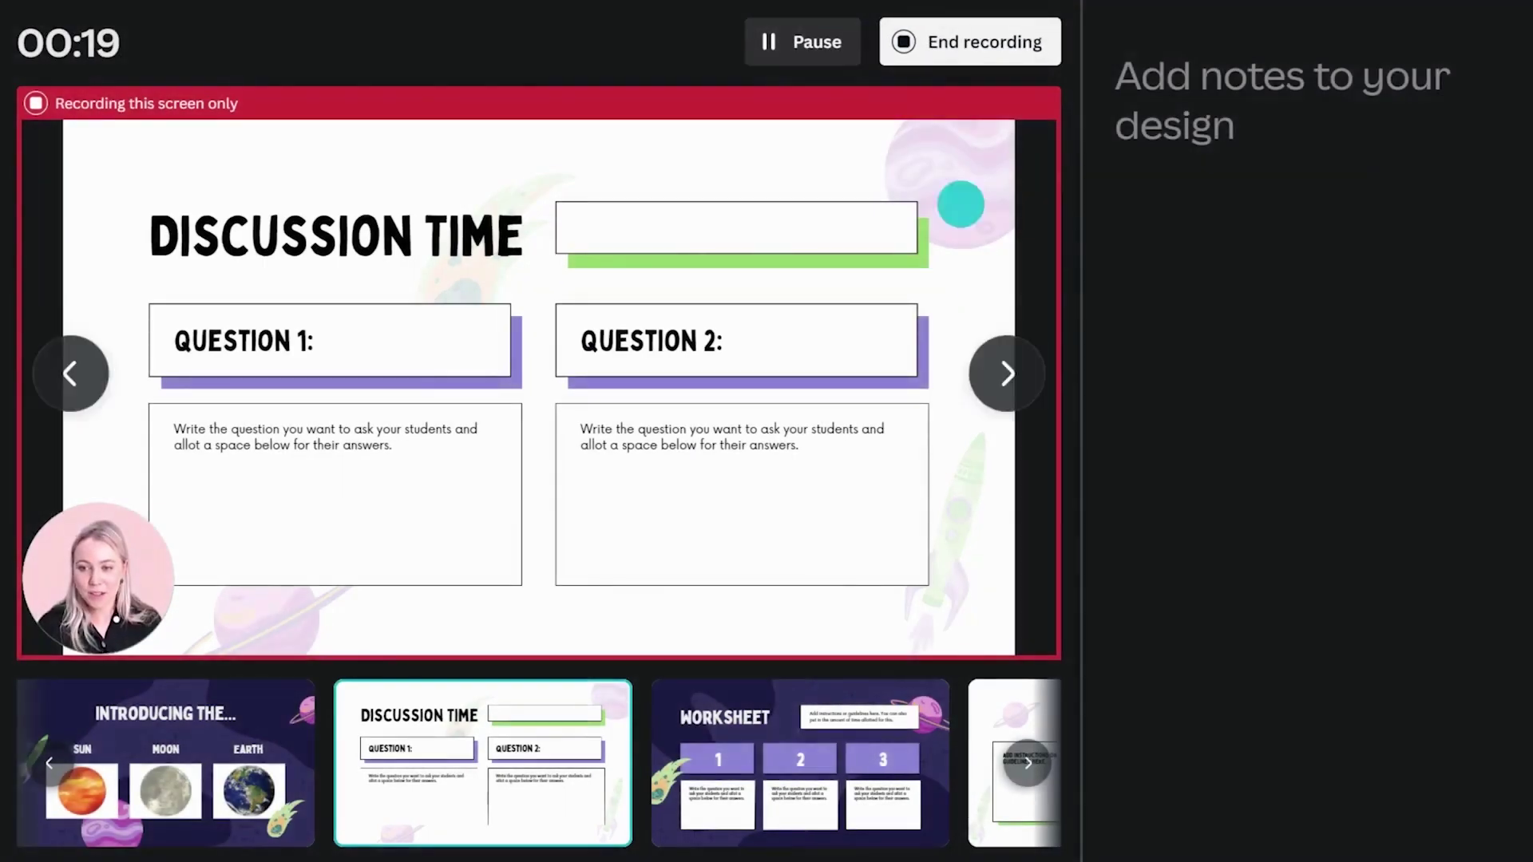
End the space-unit recording so the 29-second video uploads and plays back.
{"action": "left_click", "coordinate": [920, 41]}
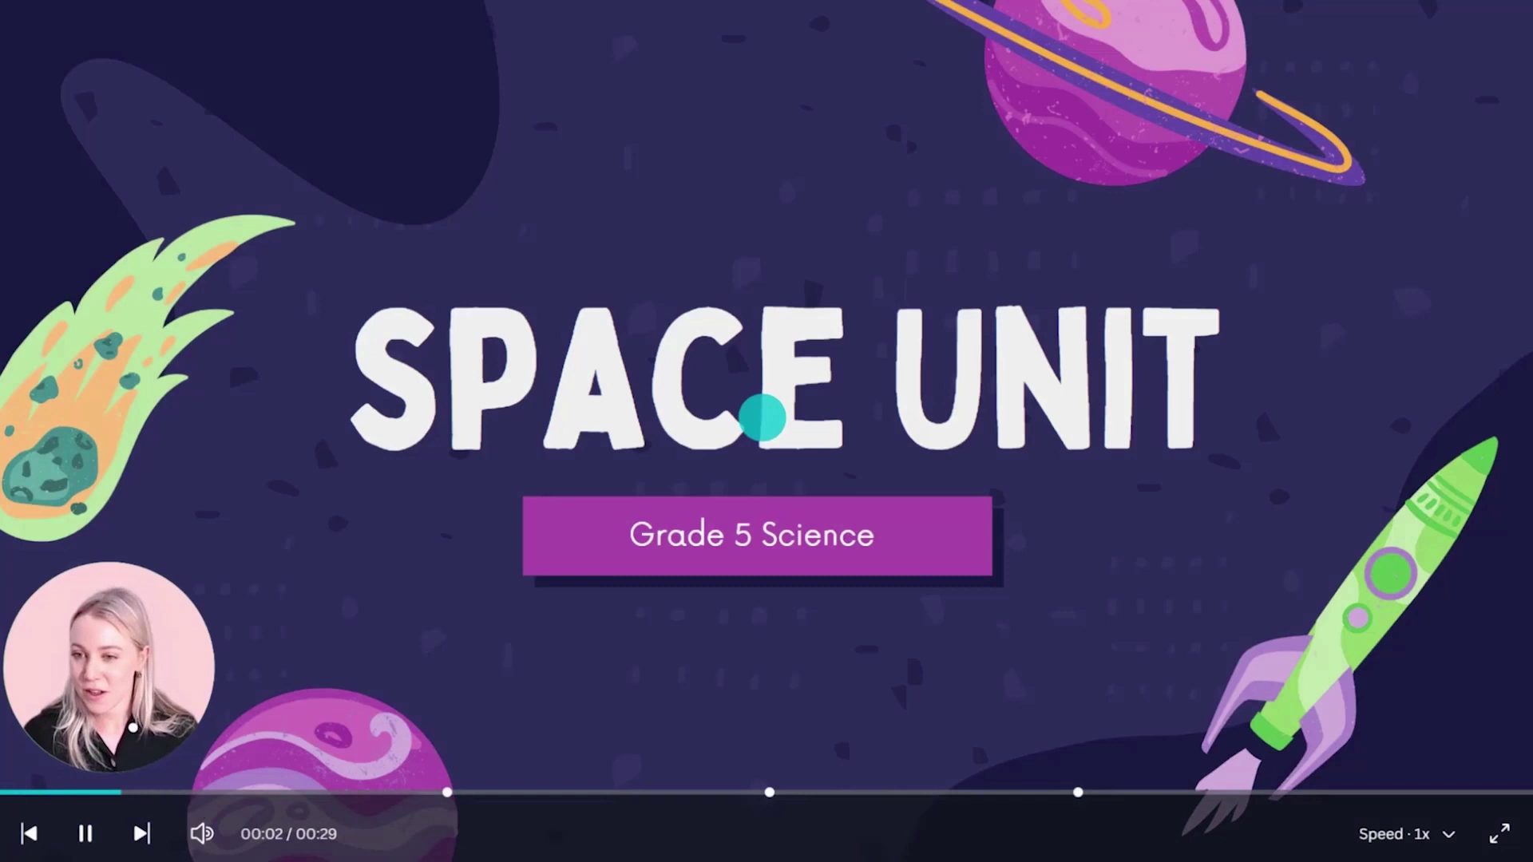
Seek the recorded video ahead to about 00:20, then back to about 00:14.
{"action": "mouse_move", "coordinate": [699, 455]}
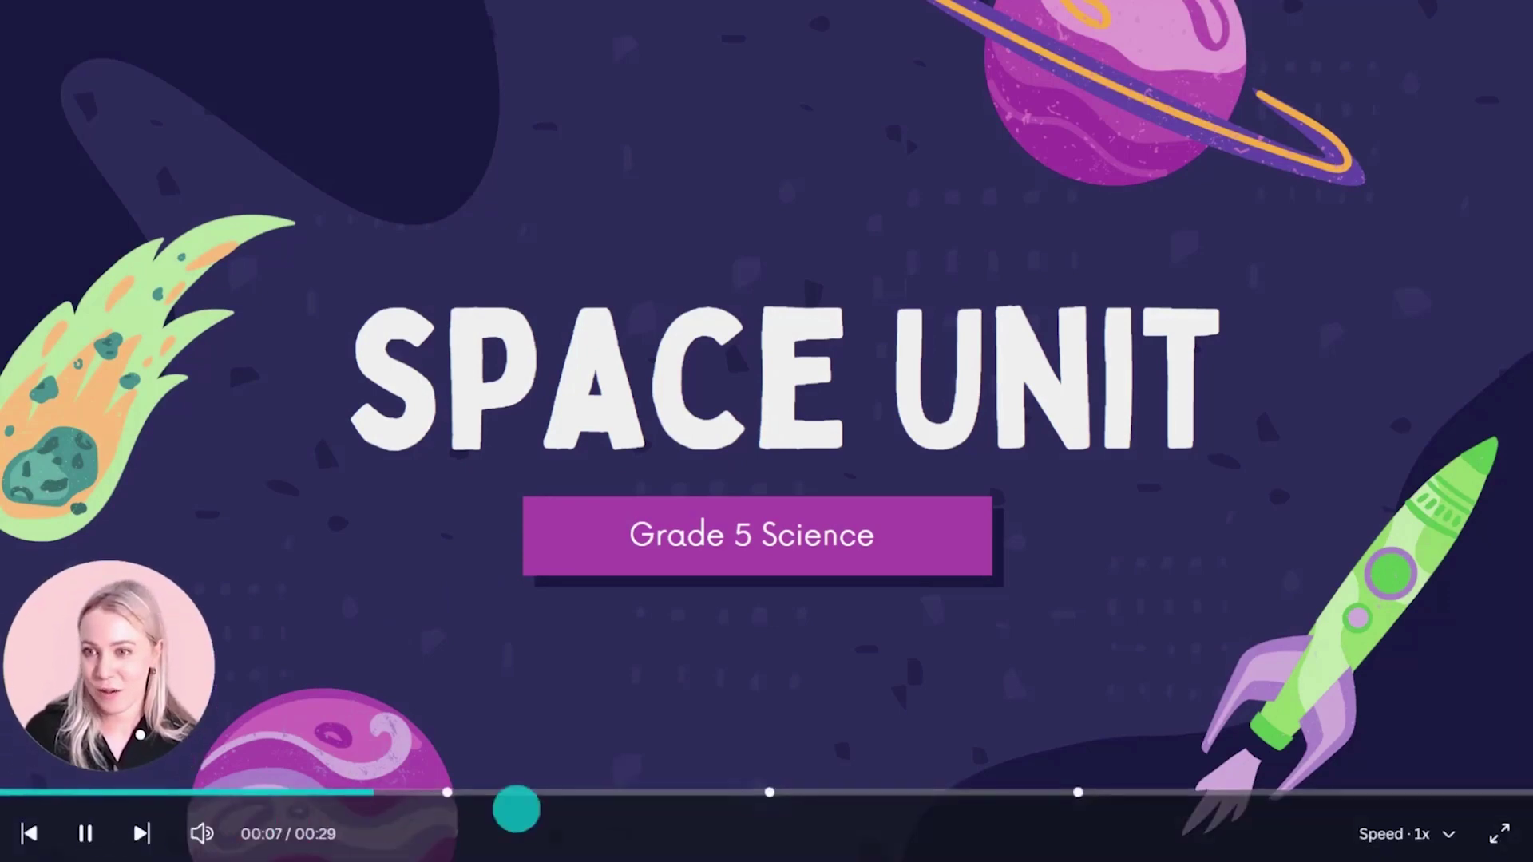
{"action": "left_click", "coordinate": [1082, 791]}
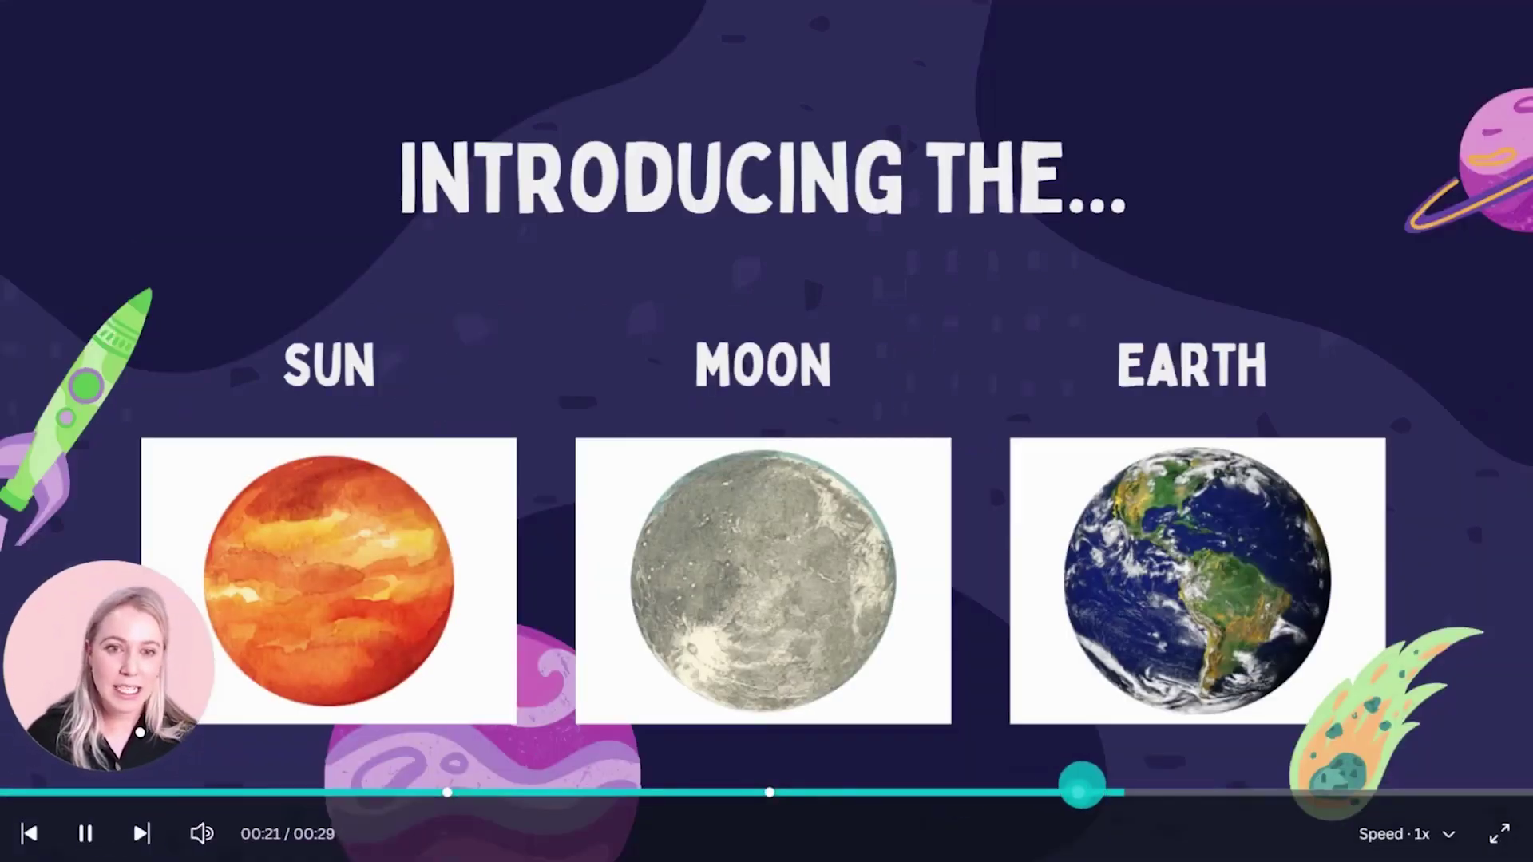
{"action": "left_click", "coordinate": [771, 792]}
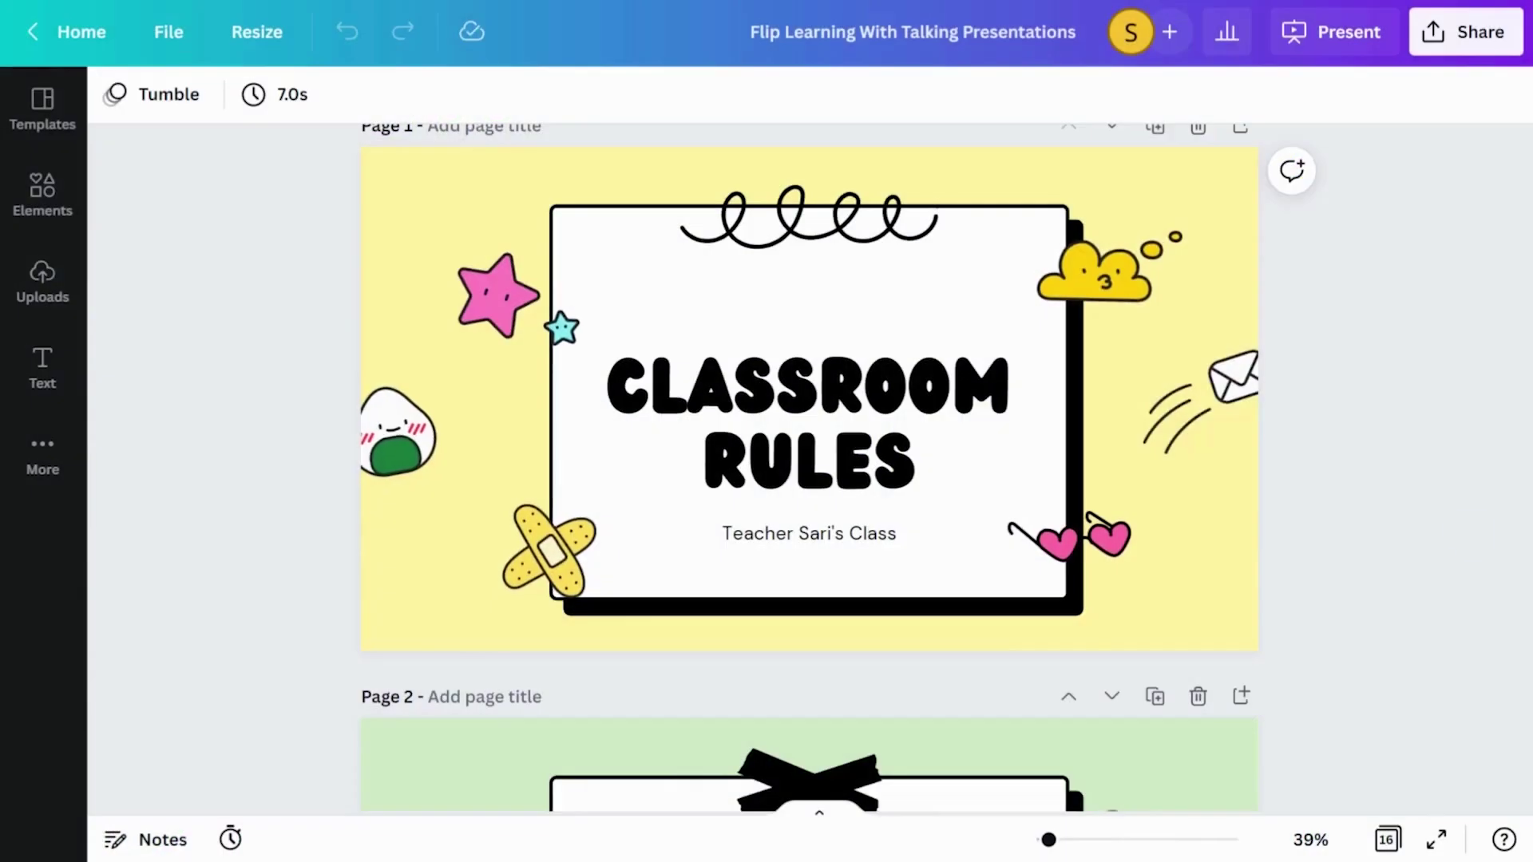
Open the recording studio via Present and record and start recording the Classroom Rules deck.
{"action": "left_click", "coordinate": [1461, 44]}
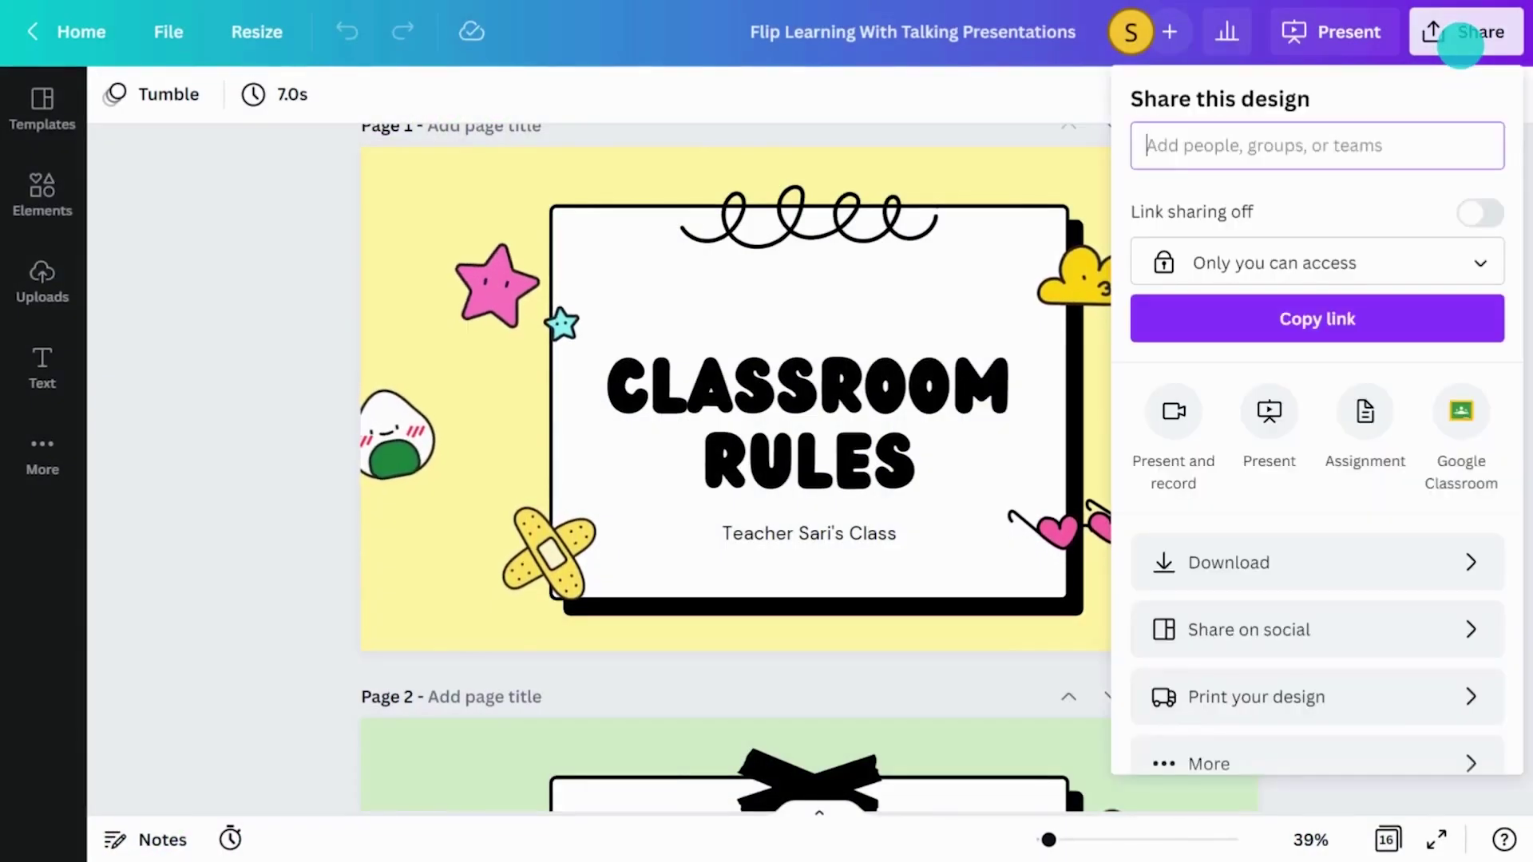
{"action": "left_click", "coordinate": [1177, 407]}
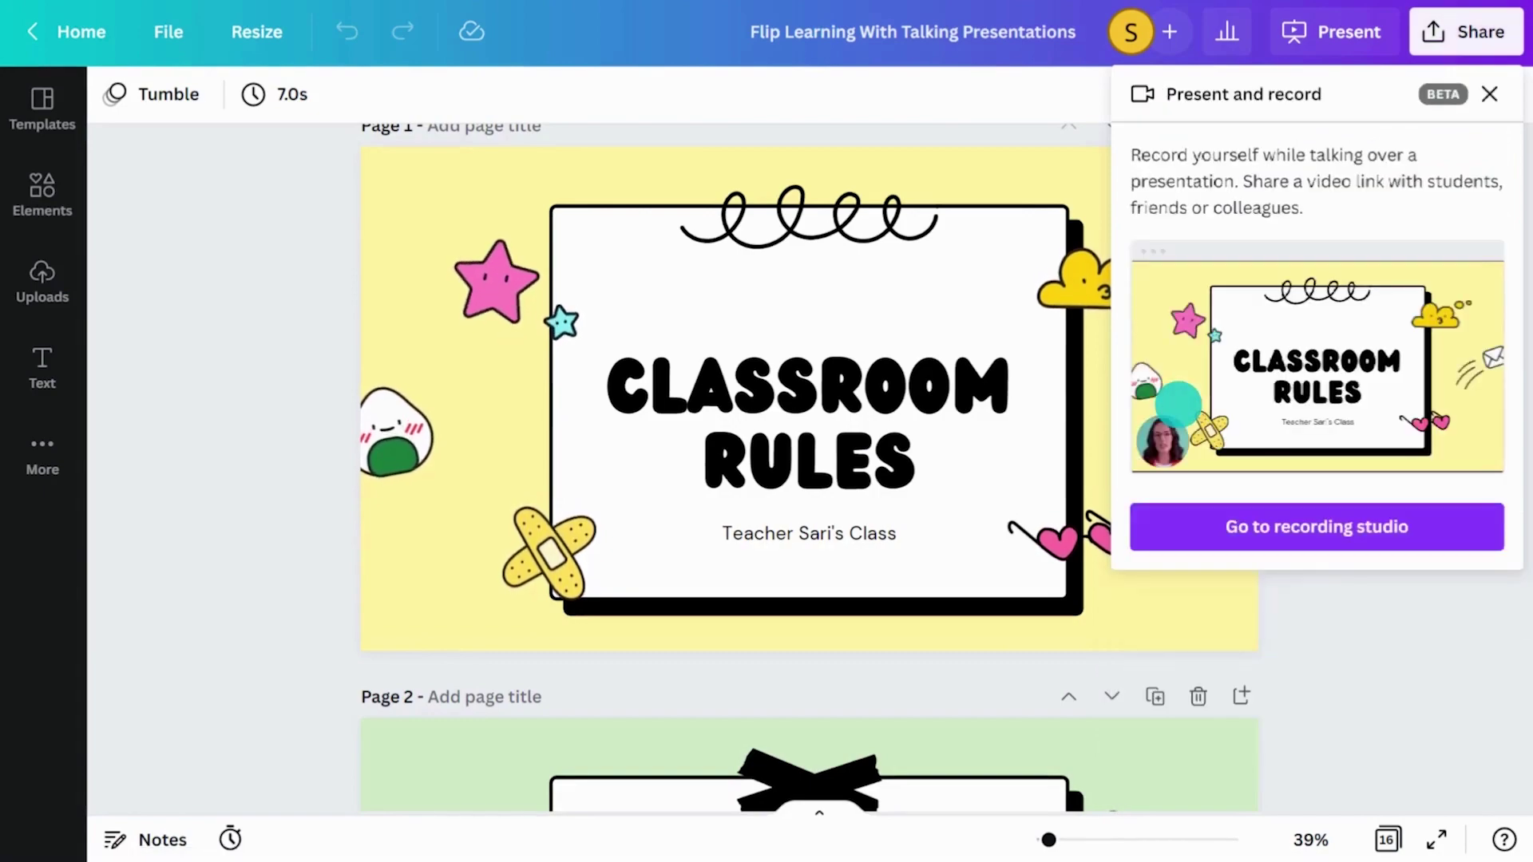
{"action": "left_click", "coordinate": [1299, 526]}
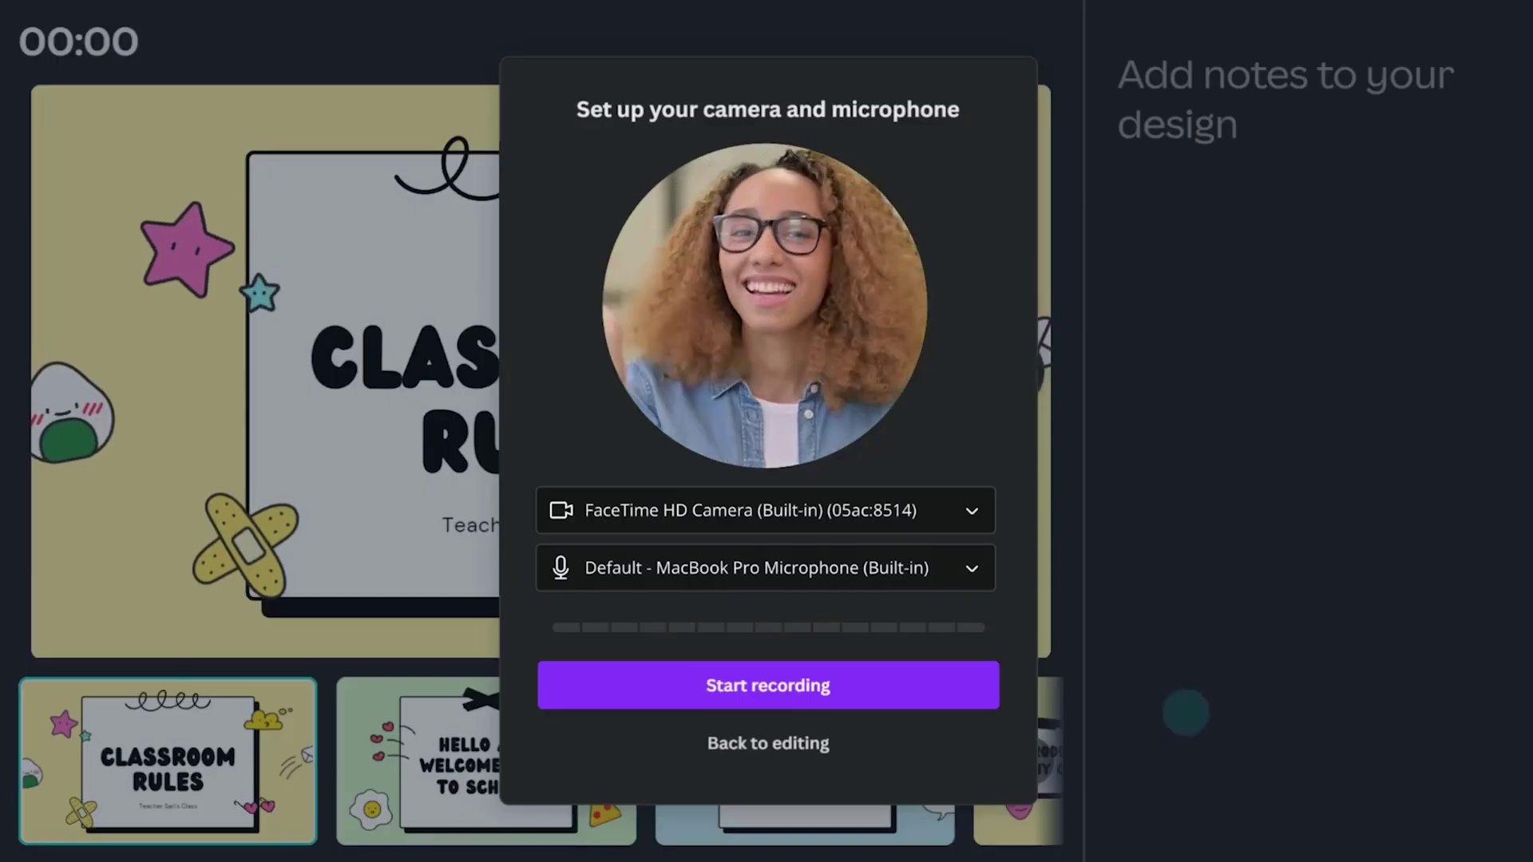
{"action": "left_click", "coordinate": [789, 670]}
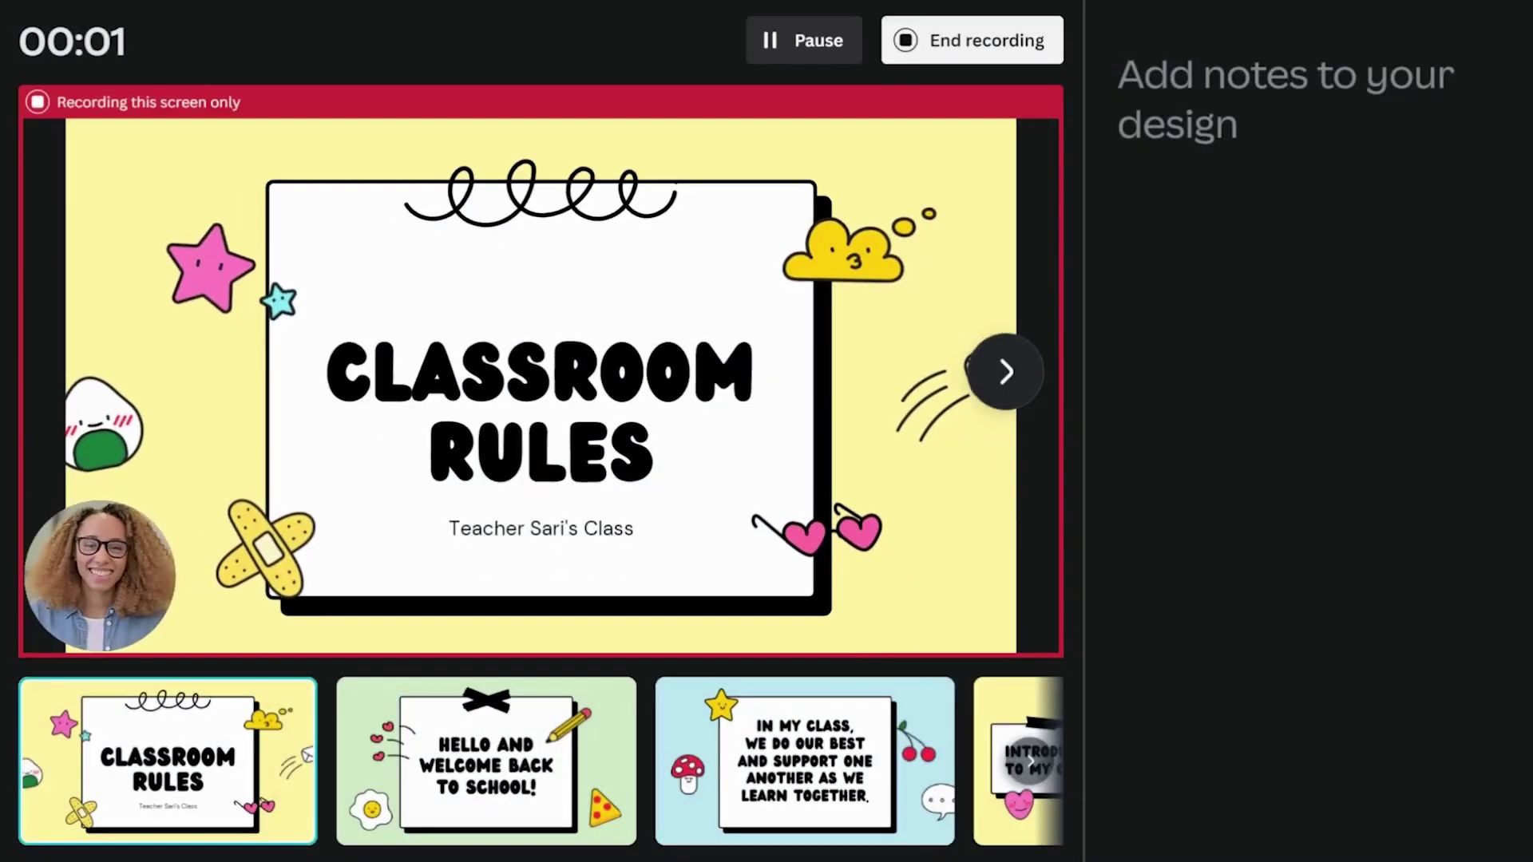
Advance through HELLO AND WELCOME BACK TO SCHOOL! and IN MY CLASS to INTRODUCTION TO MY CLASS.
{"action": "left_click", "coordinate": [1004, 370]}
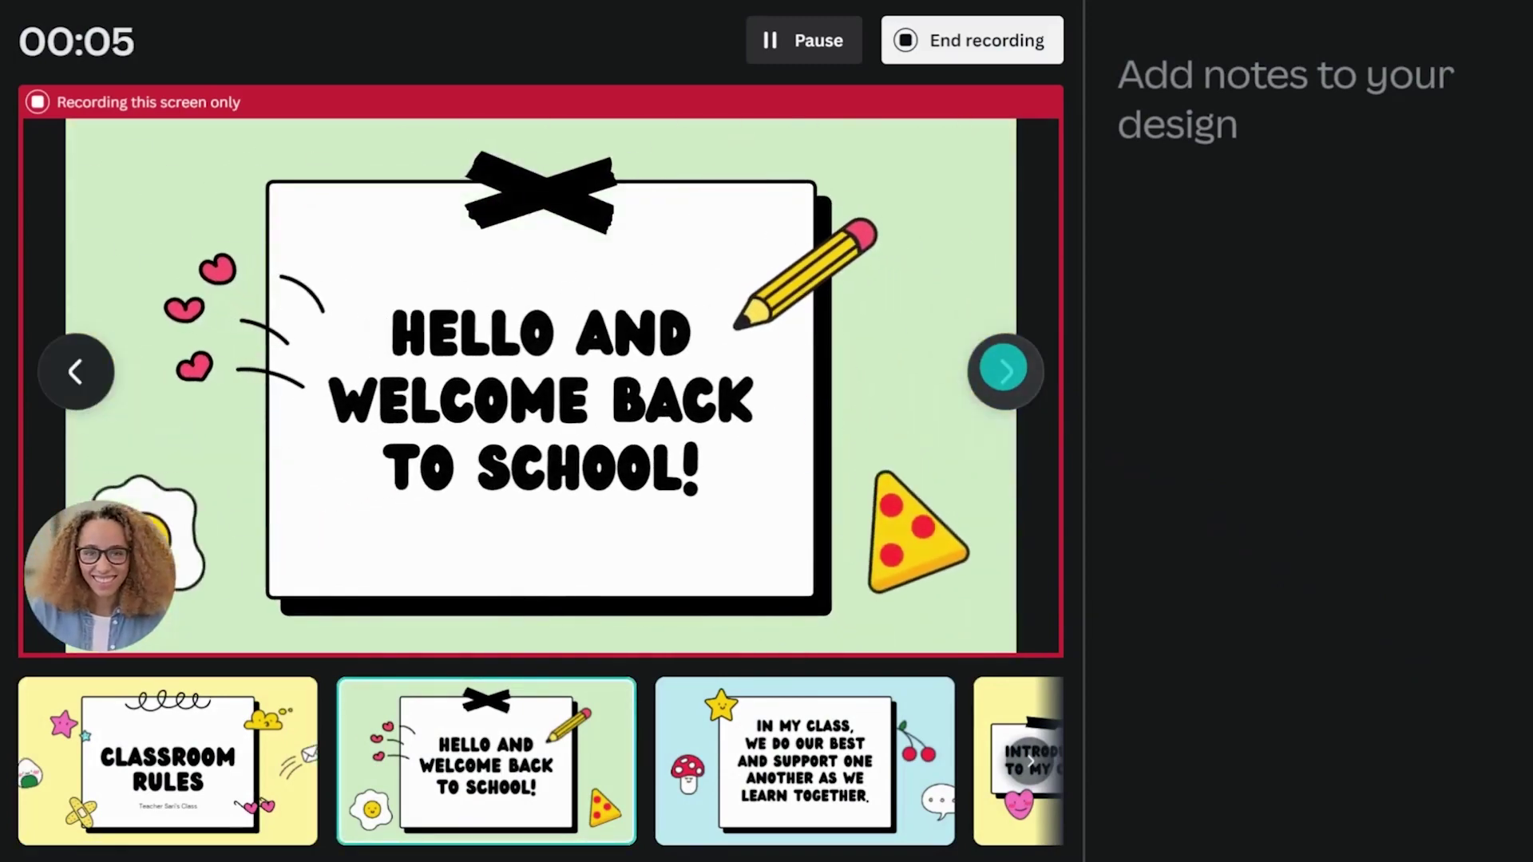
{"action": "left_click", "coordinate": [1004, 369]}
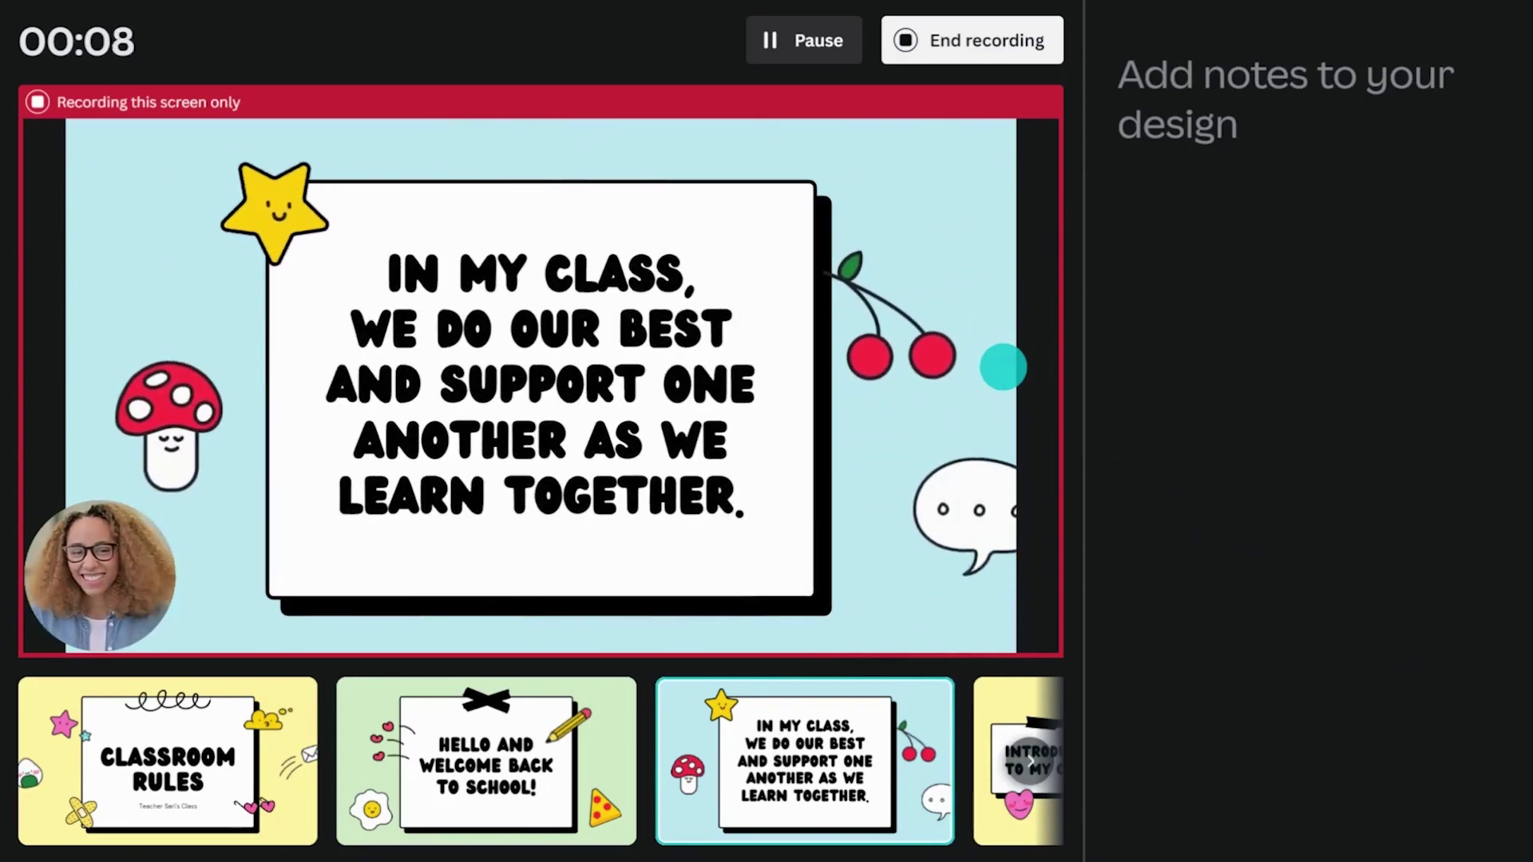
{"action": "left_click", "coordinate": [1004, 373]}
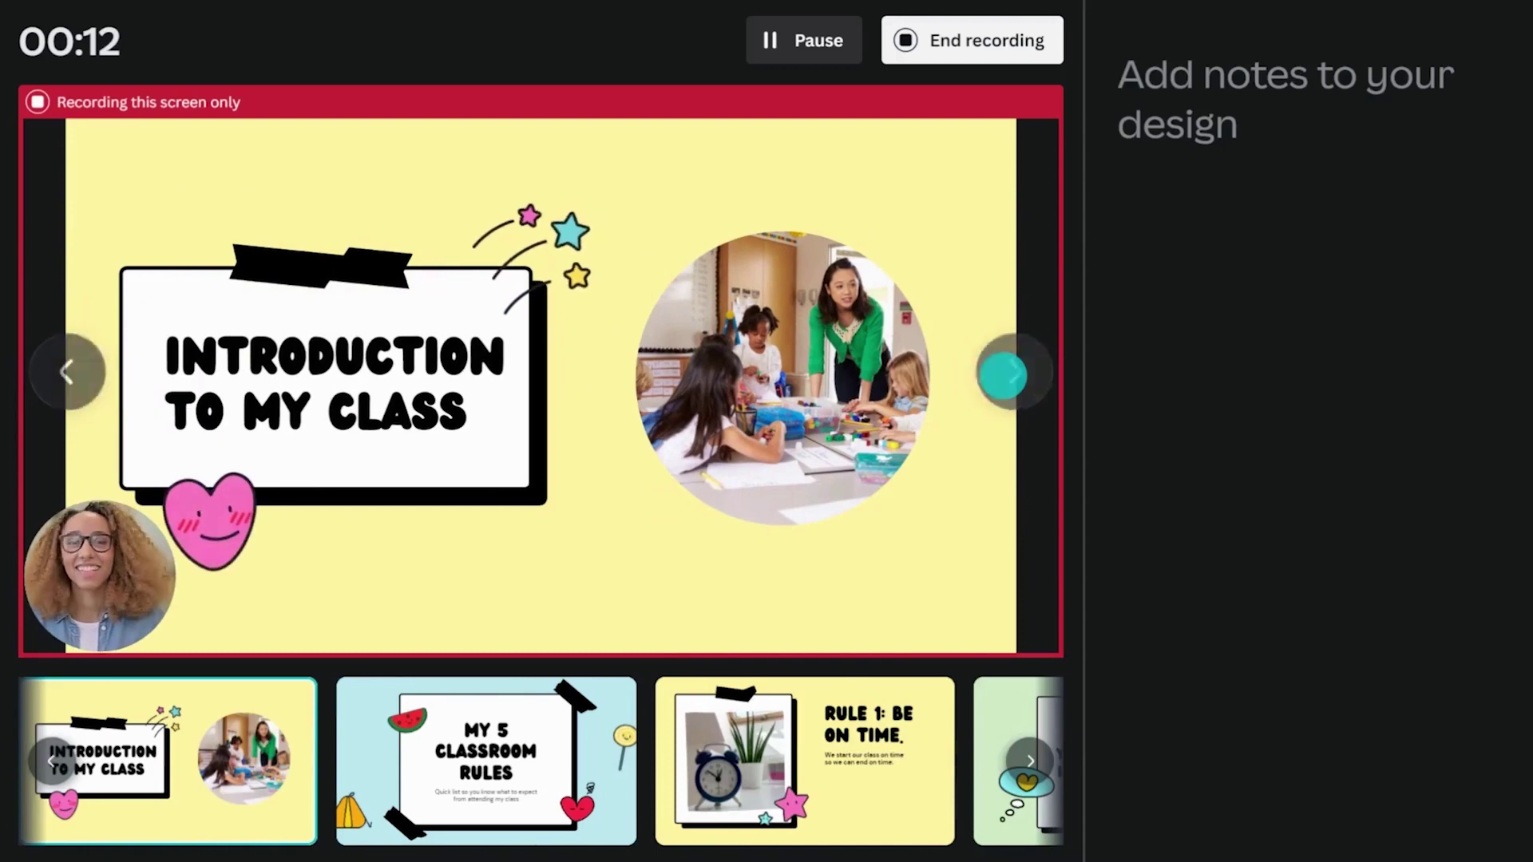
End the Classroom Rules recording at 14 seconds so it uploads.
{"action": "left_click", "coordinate": [979, 29]}
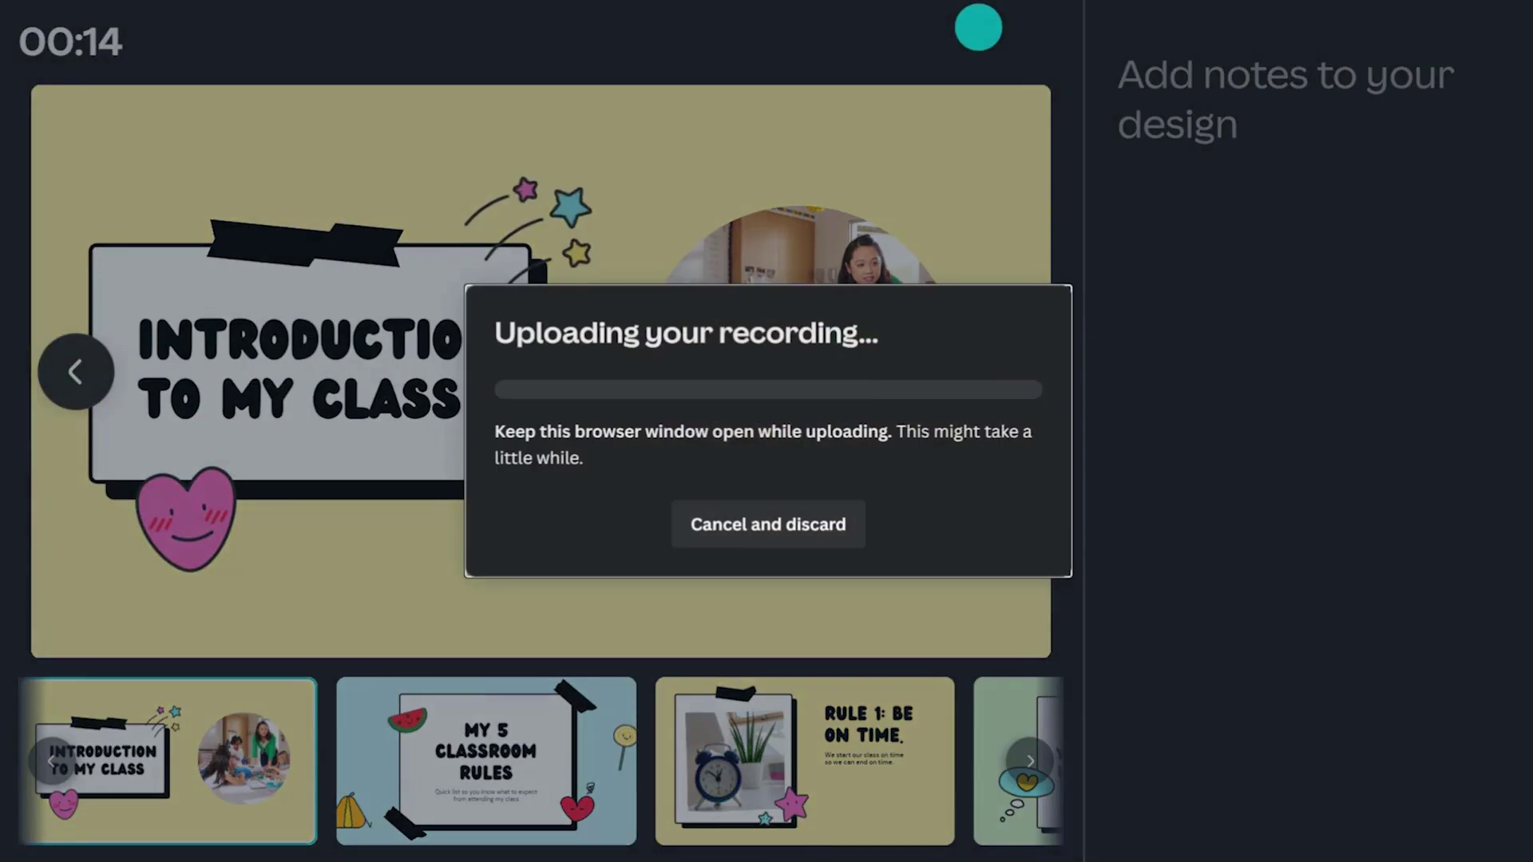